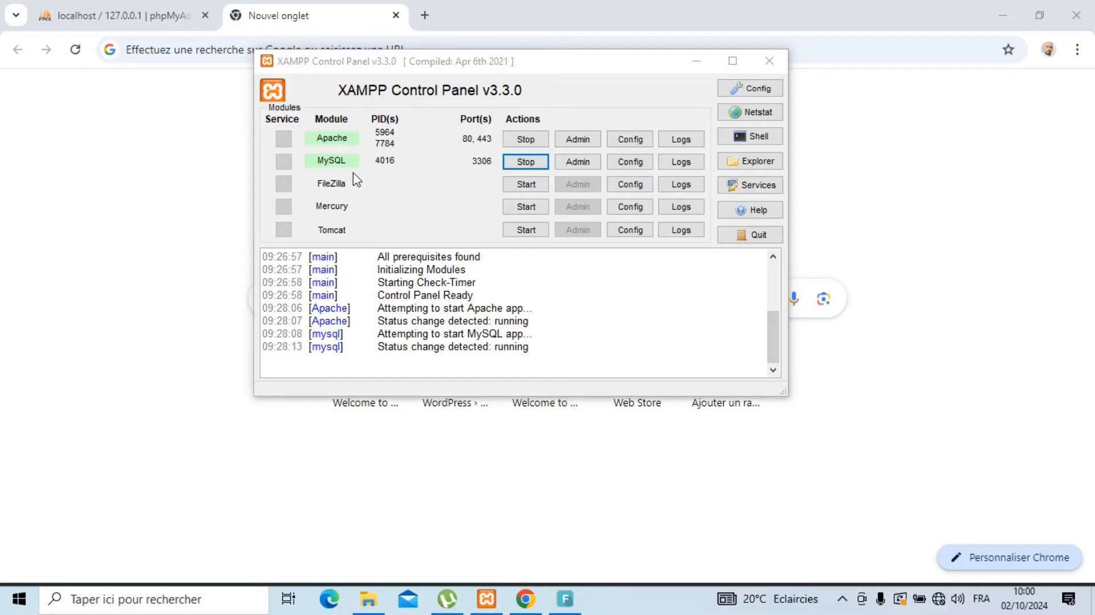
Step: Load localhost in Chrome and open phpMyAdmin from the XAMPP welcome page
left_click(122, 180)
left_click(242, 49)
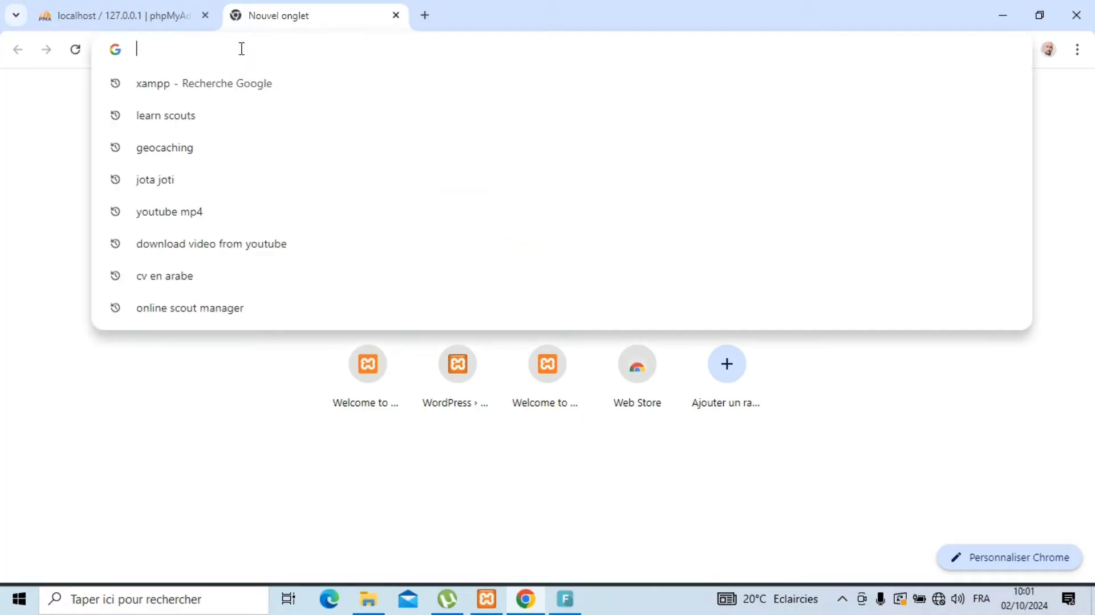
type("loca")
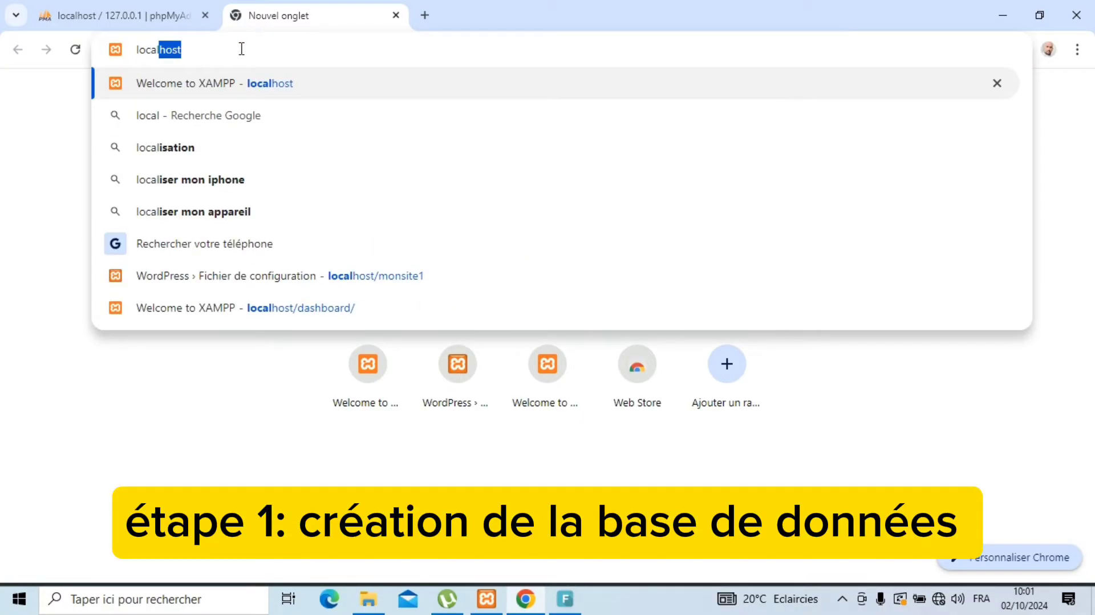
type("lhost")
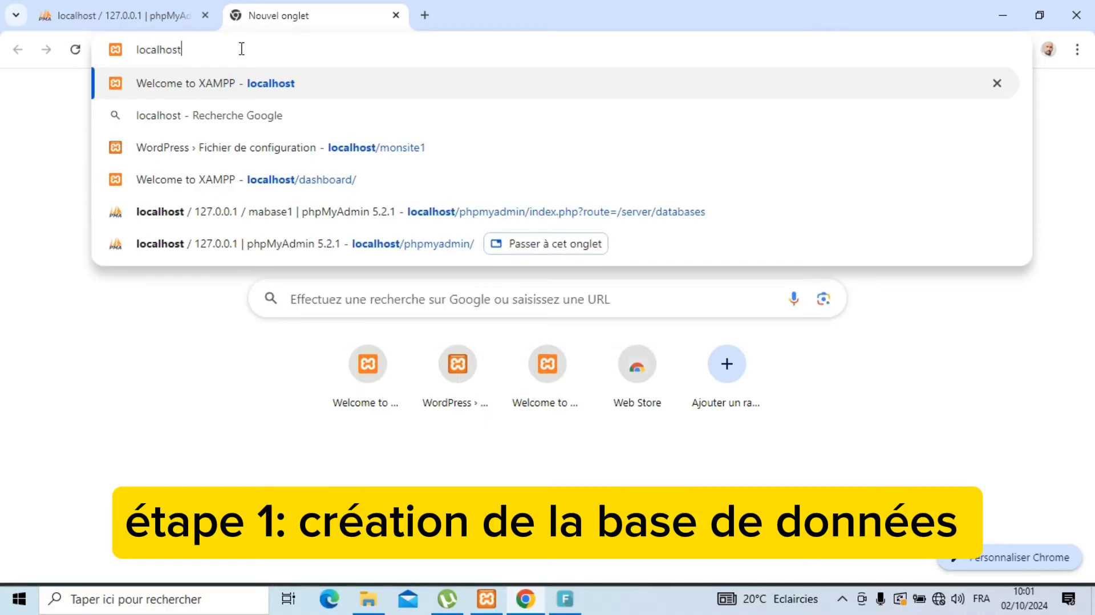
key("Return")
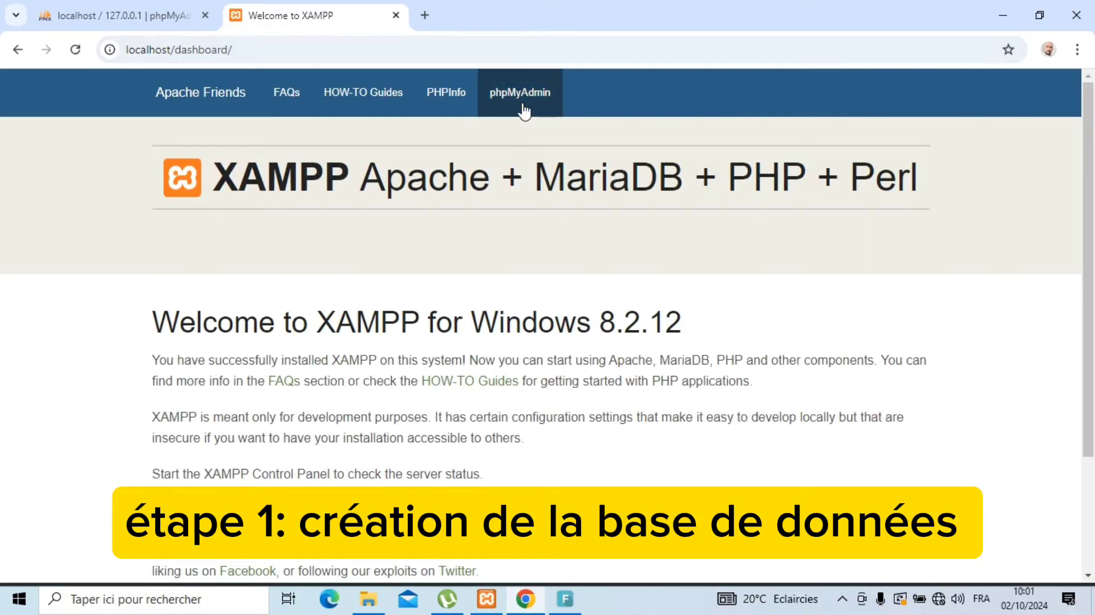
left_click(519, 95)
Step: Create a new phpMyAdmin database named mabase3gx via Nouvelle base de données
left_click(100, 7)
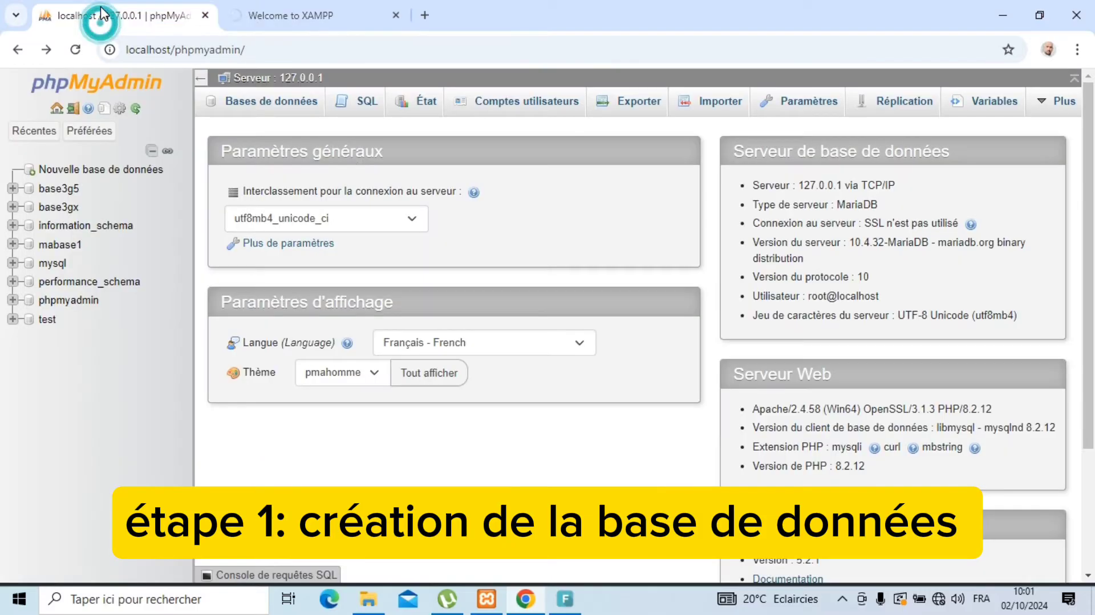
left_click(111, 171)
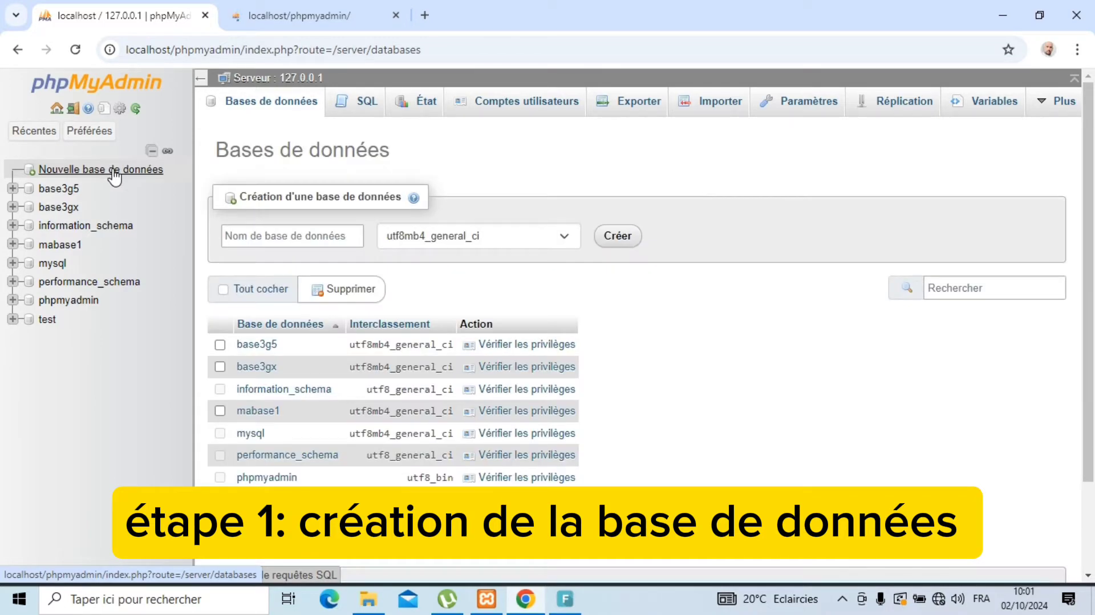
left_click(287, 241)
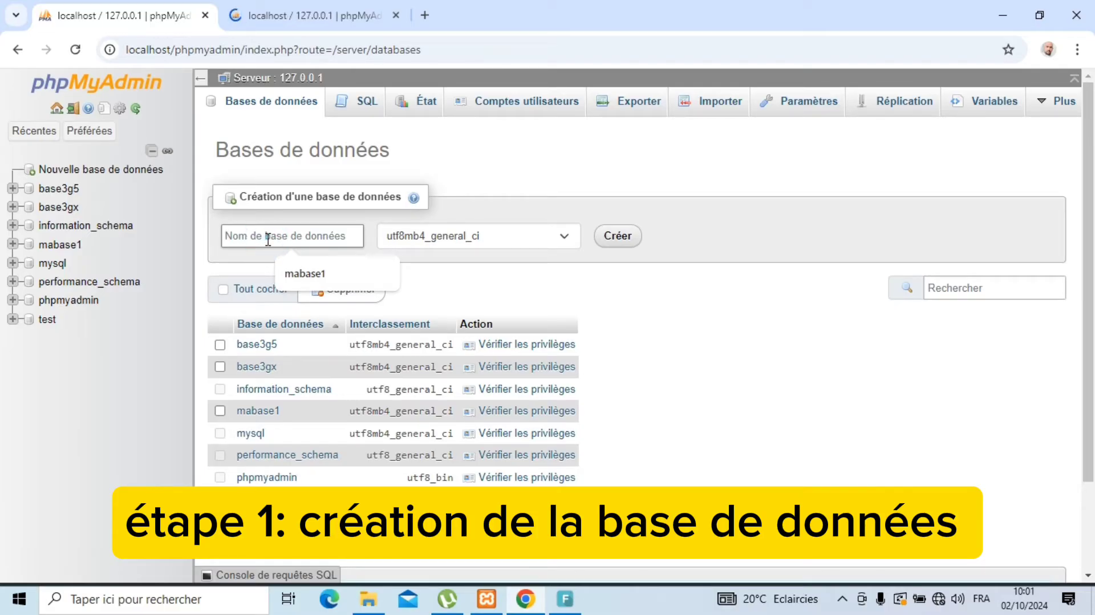
type("m")
type("abase3gx")
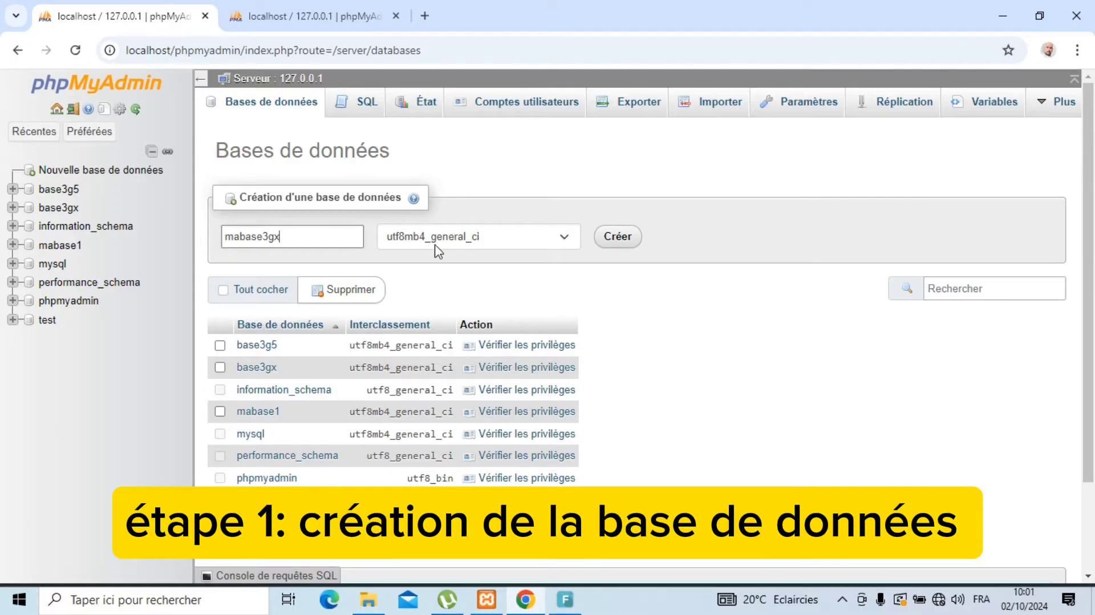
left_click(627, 241)
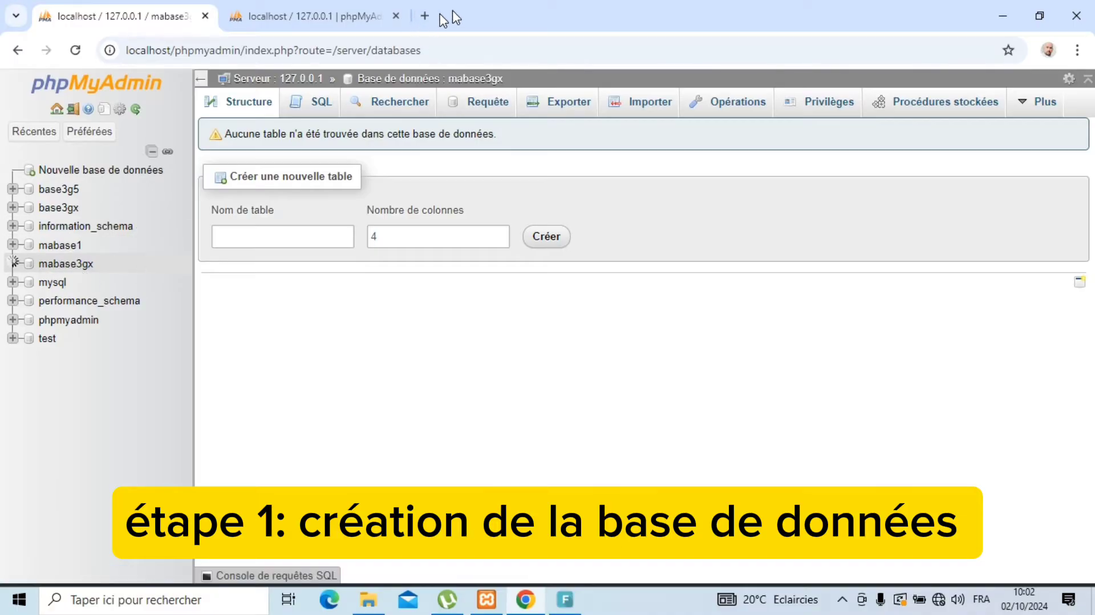
Step: Open the Setup Xampp et Wordpress folder and bring up the wordpress-6.6.2-fr_FR zip's context menu
left_click(1019, 18)
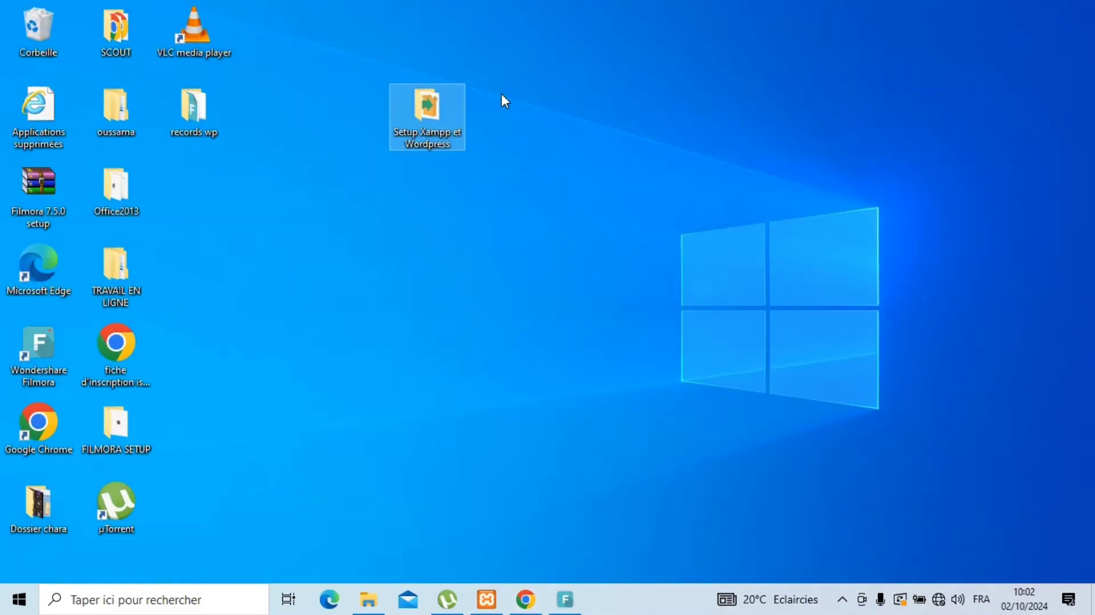
double_click(433, 117)
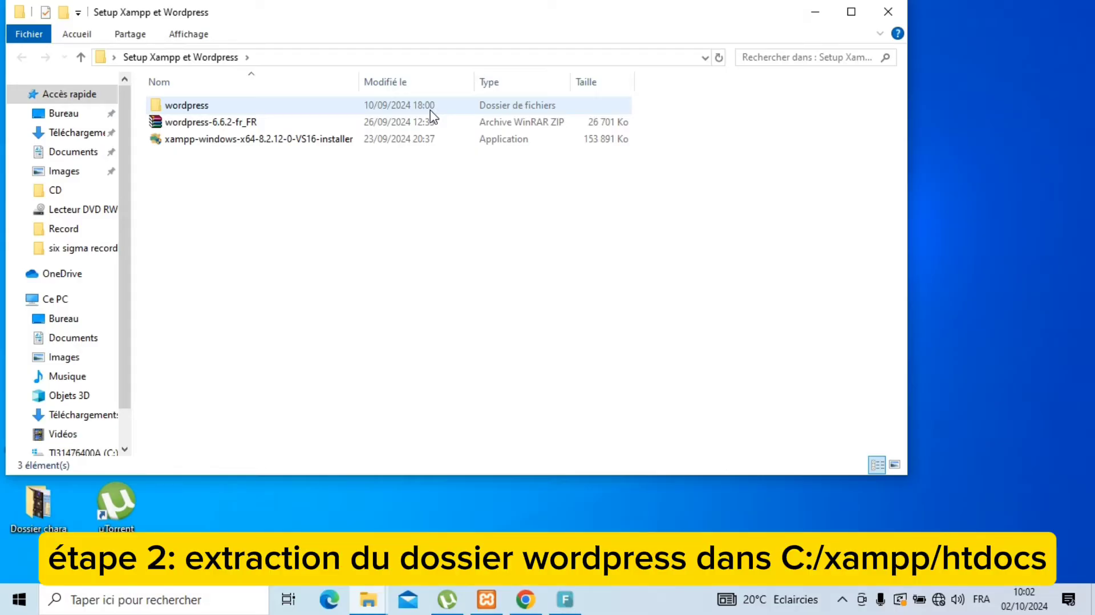
left_click(190, 124)
right_click(191, 125)
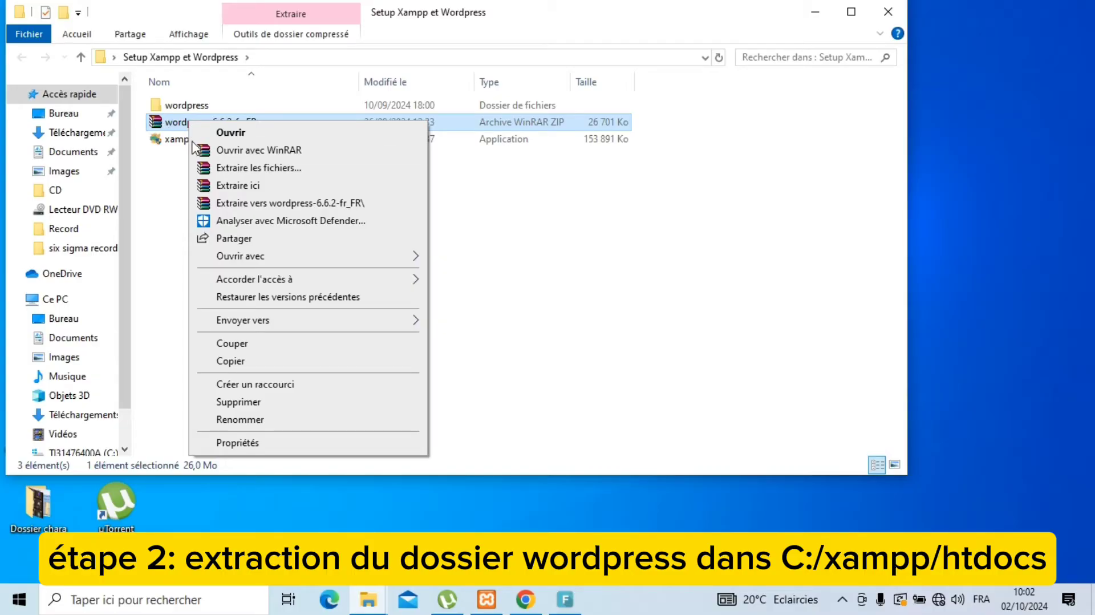
Step: Extract the wordpress-6.6.2-fr_FR archive into C:\xampp with WinRAR's Extraire les fichiers
left_click(238, 169)
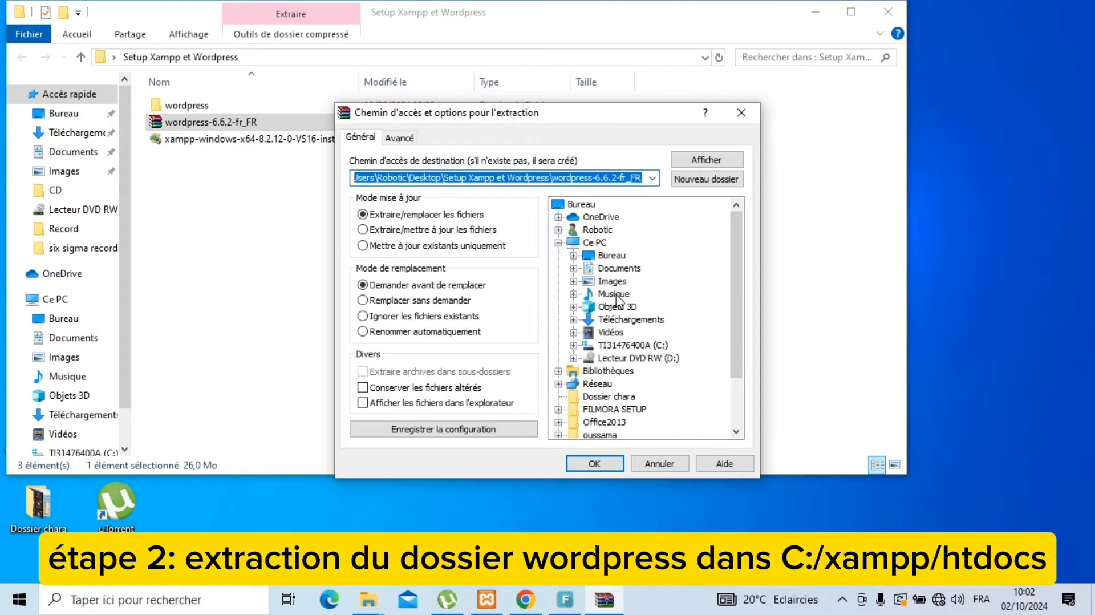
left_click(626, 344)
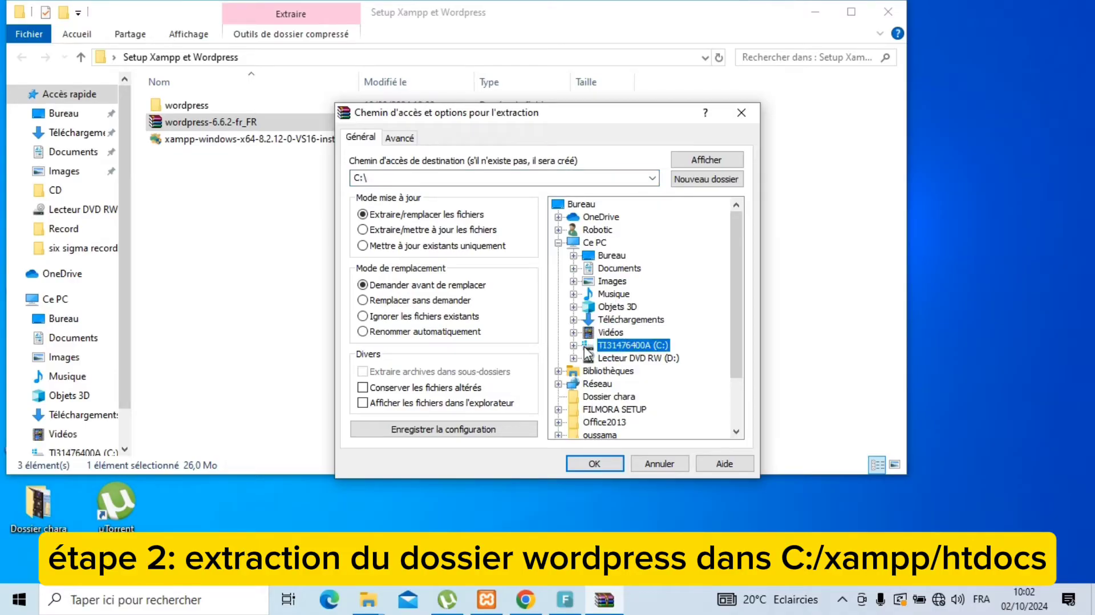
left_click(574, 345)
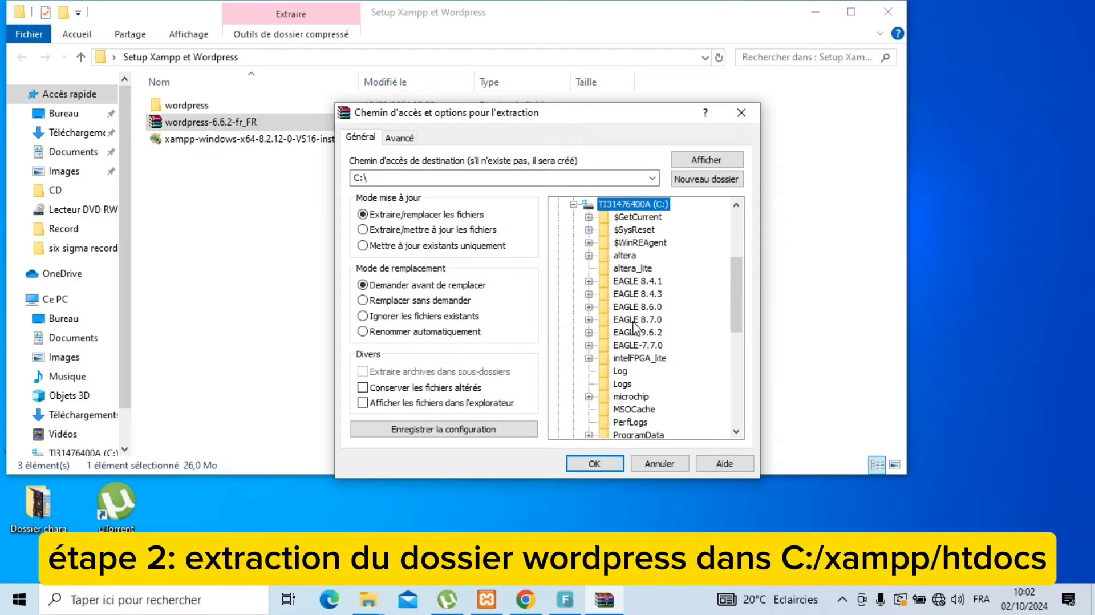
left_click(634, 320)
key("x")
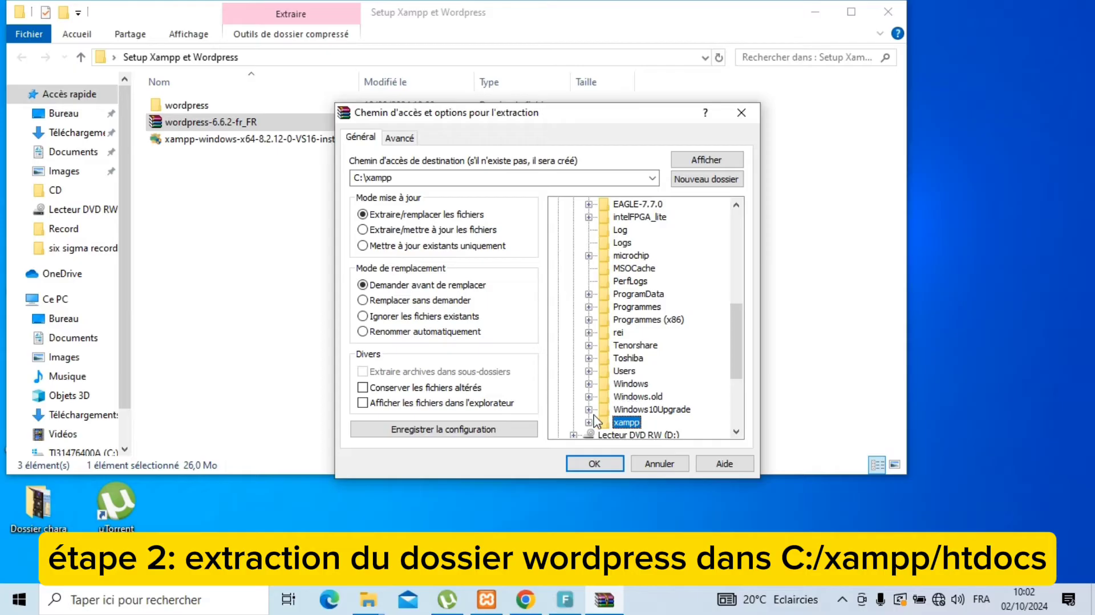
key("Return")
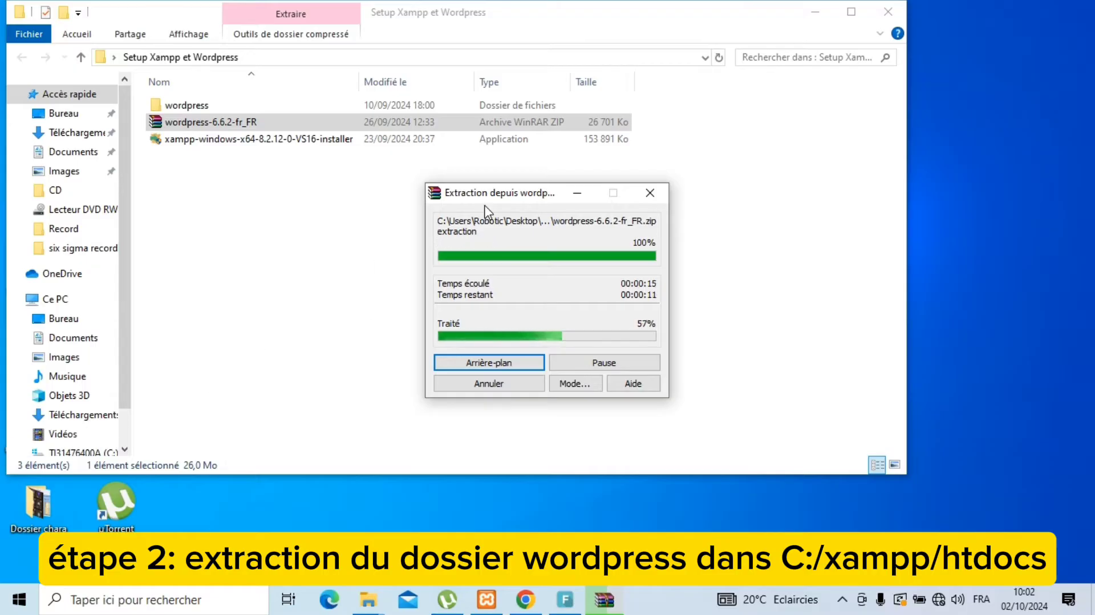
left_click_drag(513, 191, 855, 223)
Step: Browse to C:\xampp\htdocs and select the extracted wordpress folder
left_click(57, 452)
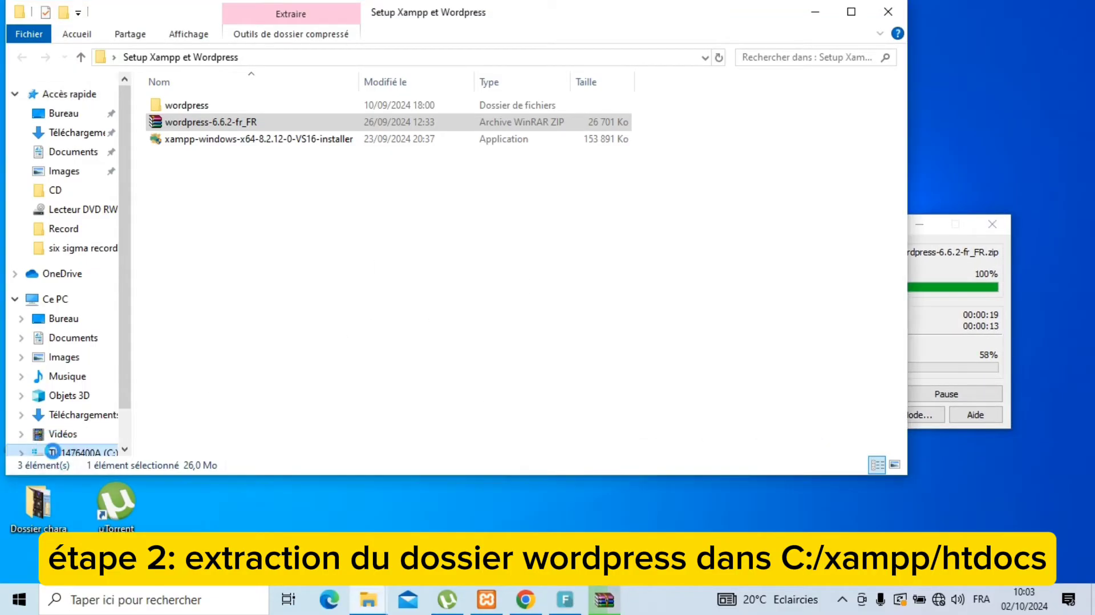
left_click(187, 241)
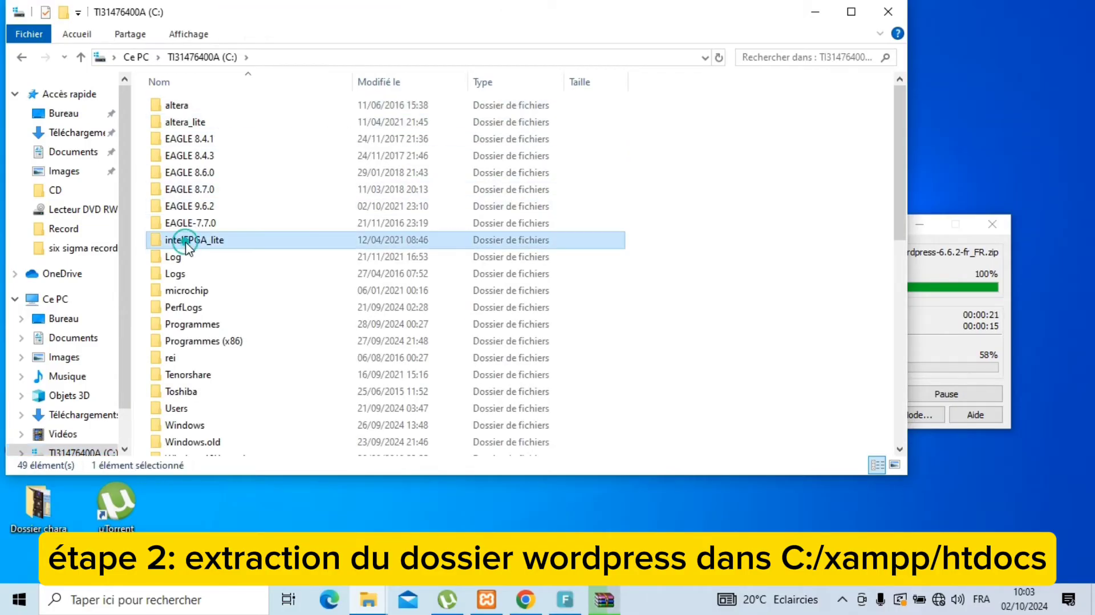
key("x")
key("Return")
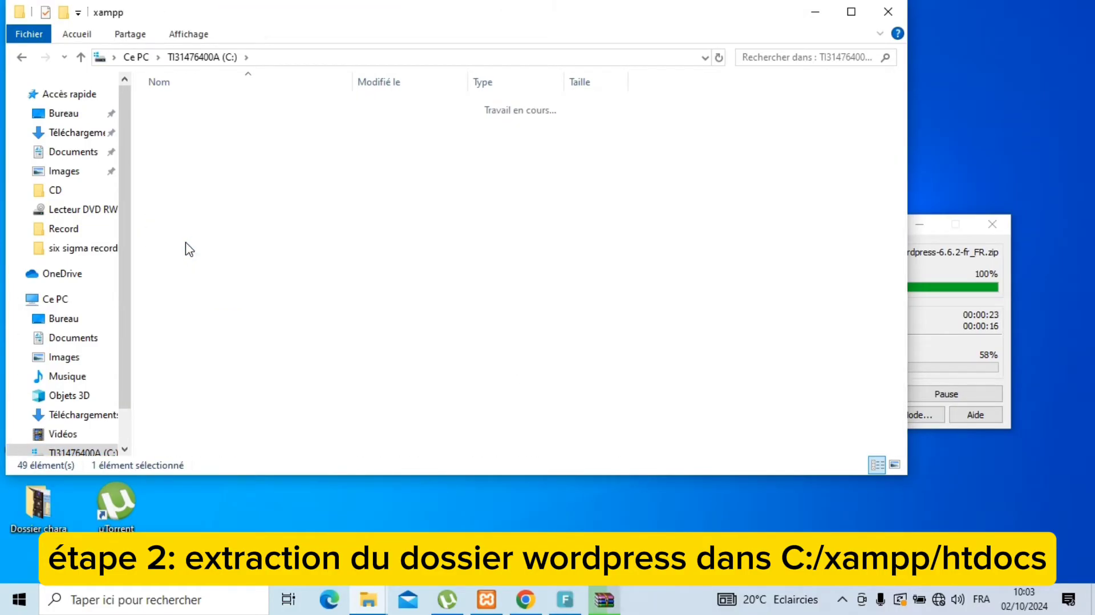
left_click(204, 192)
double_click(204, 193)
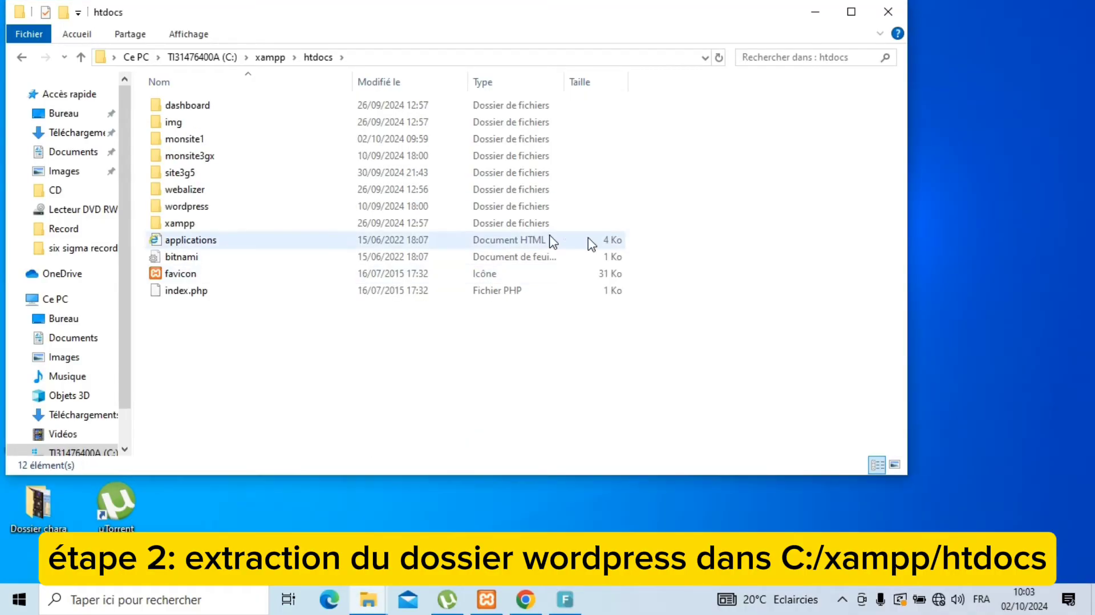
left_click(188, 208)
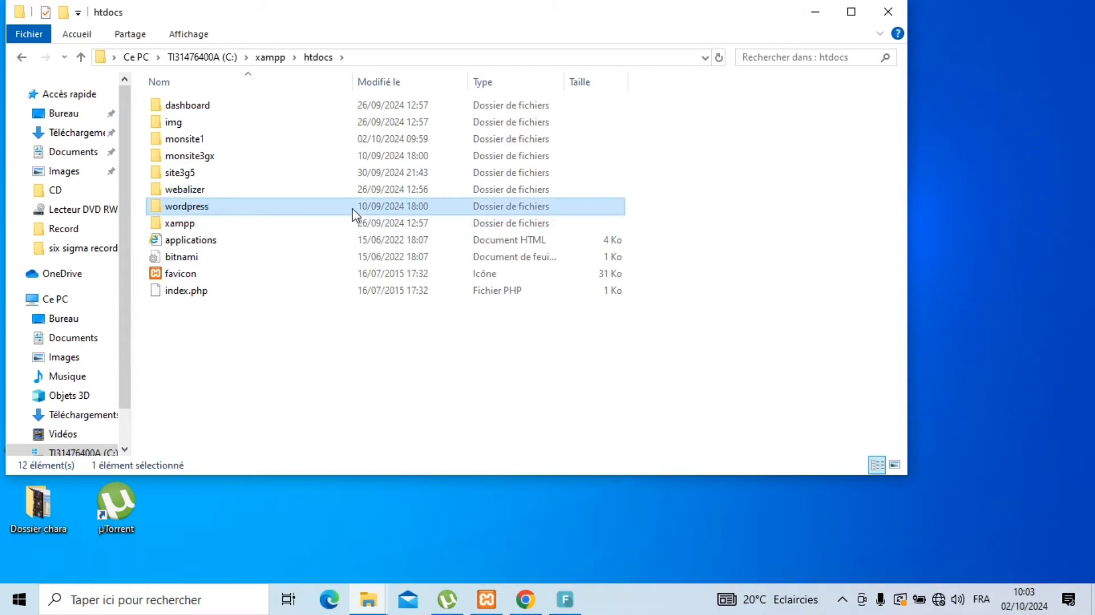
Step: Rename the wordpress folder in htdocs to monsite2
key("F2")
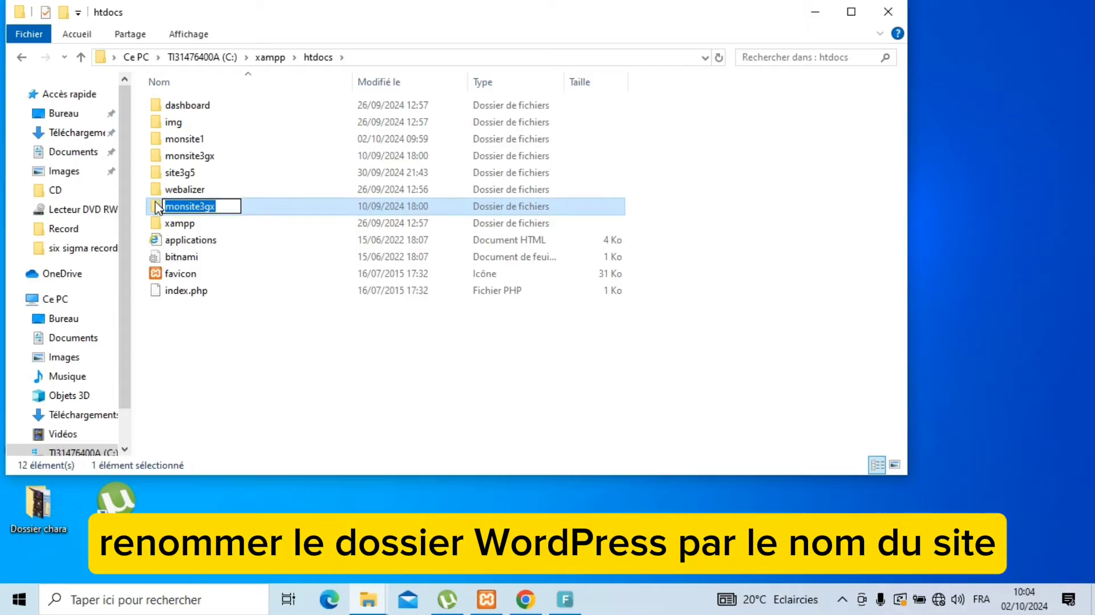
type("mons")
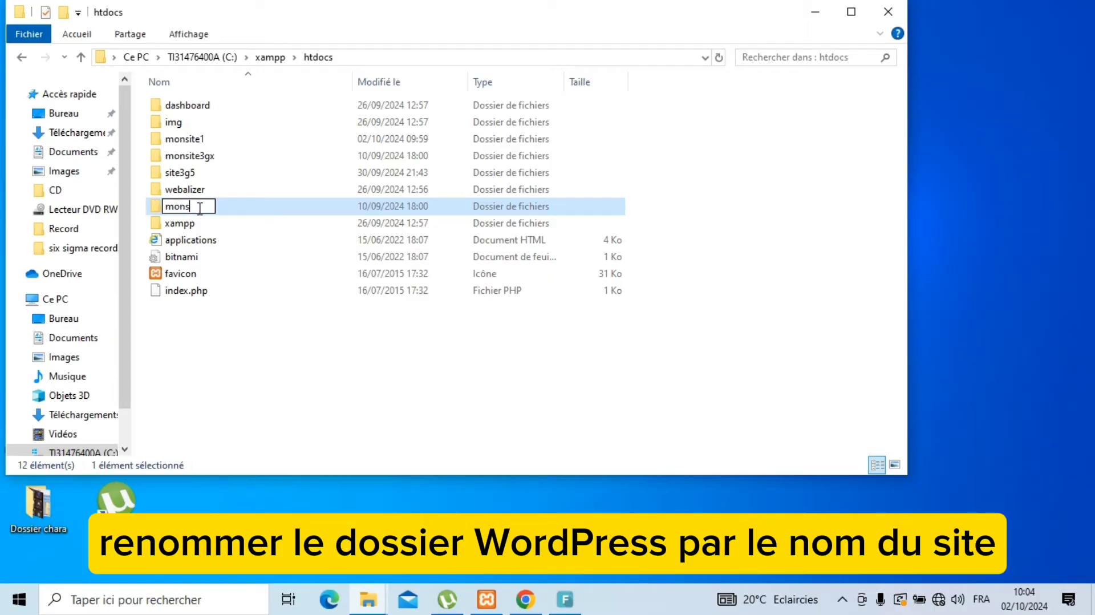
type("it2")
key("Return")
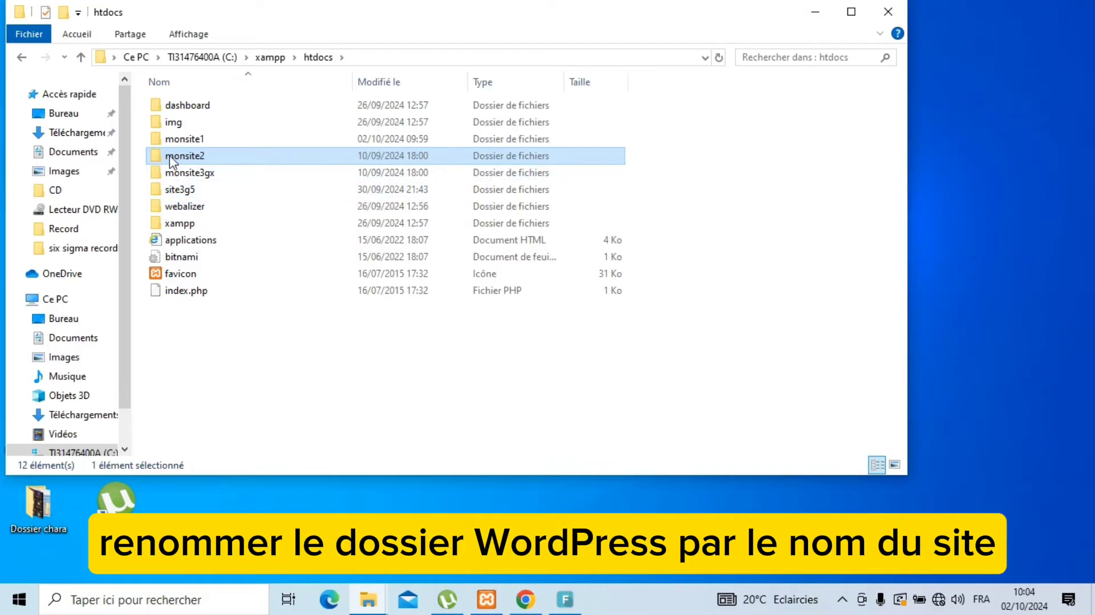
left_click(175, 158)
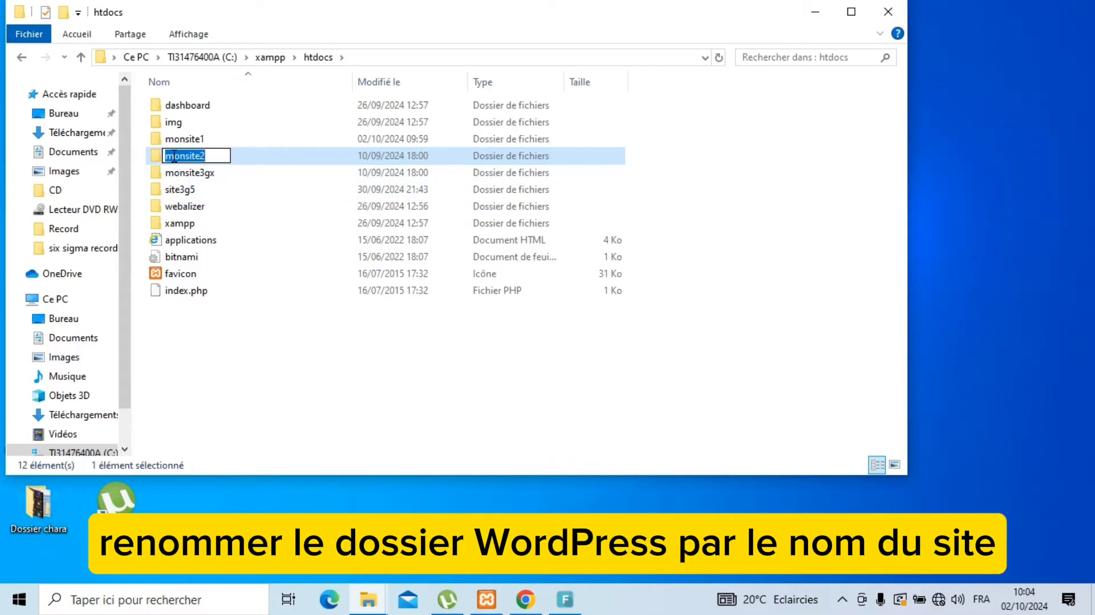
key("Escape")
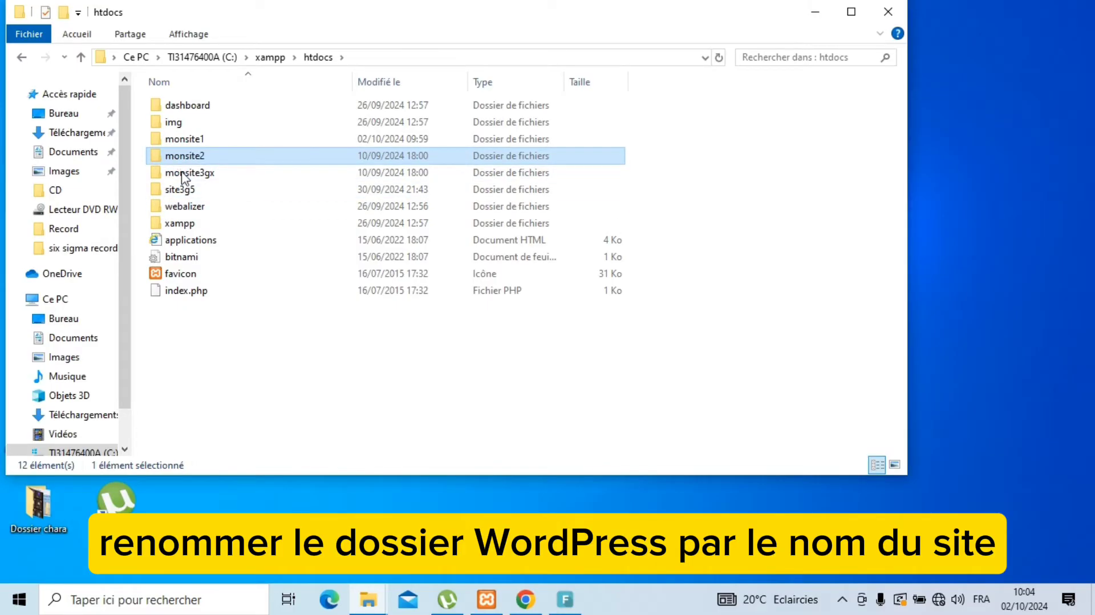
left_click(525, 600)
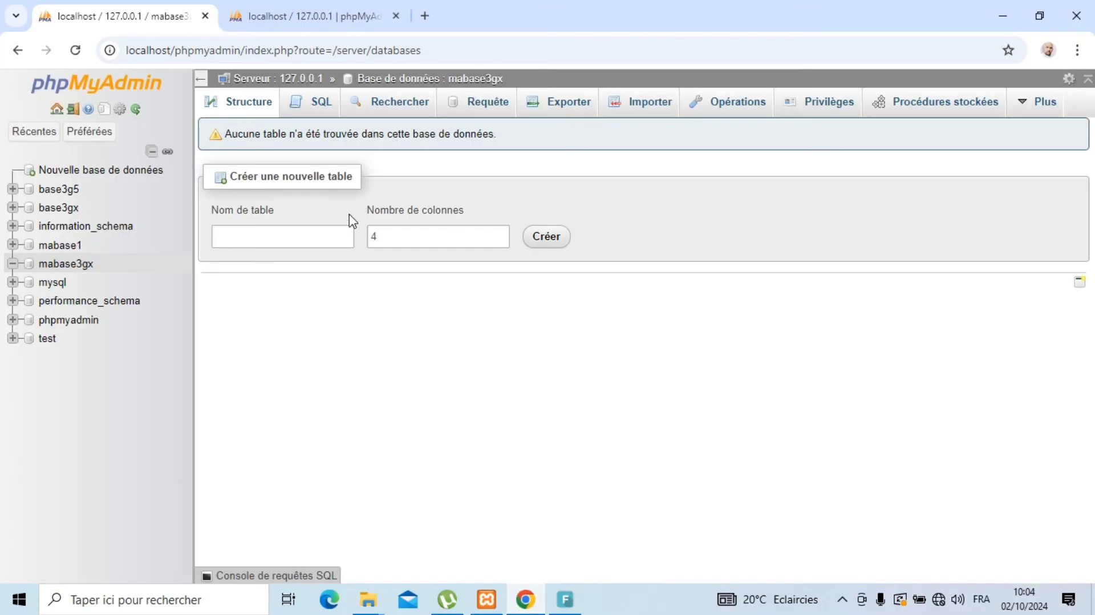
Step: Load localhost/monsite2 in a new Chrome tab to reach WordPress's setup page
left_click(427, 21)
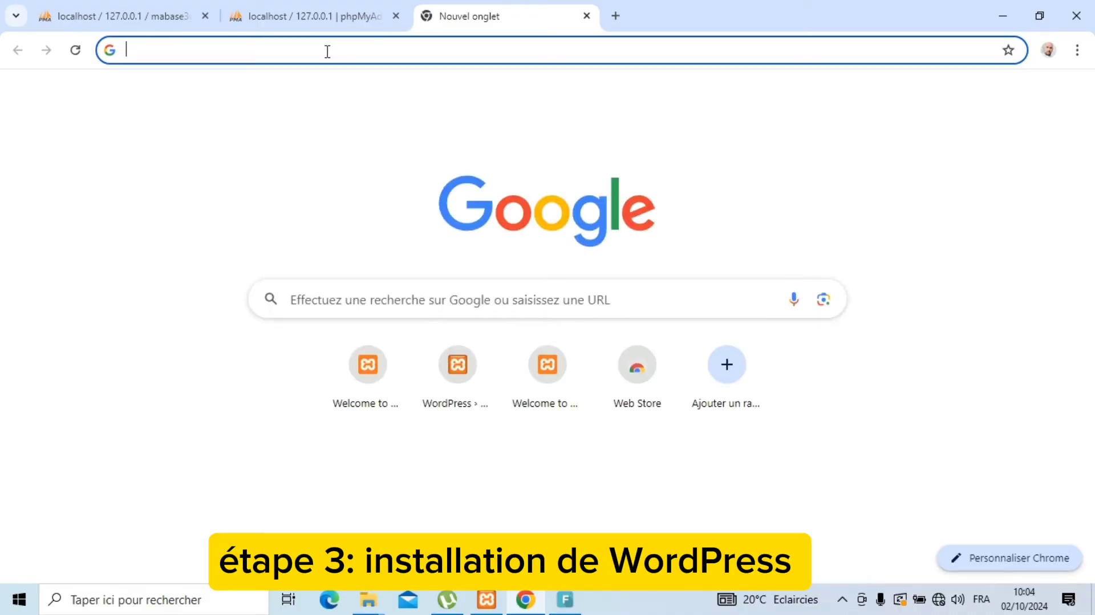
type("localh")
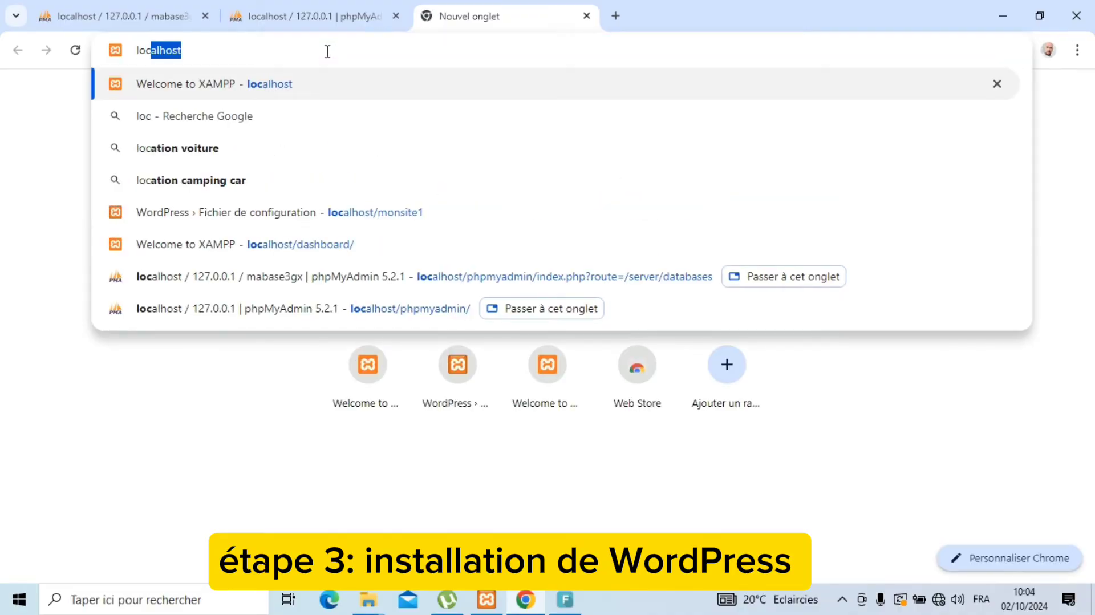
type("ost")
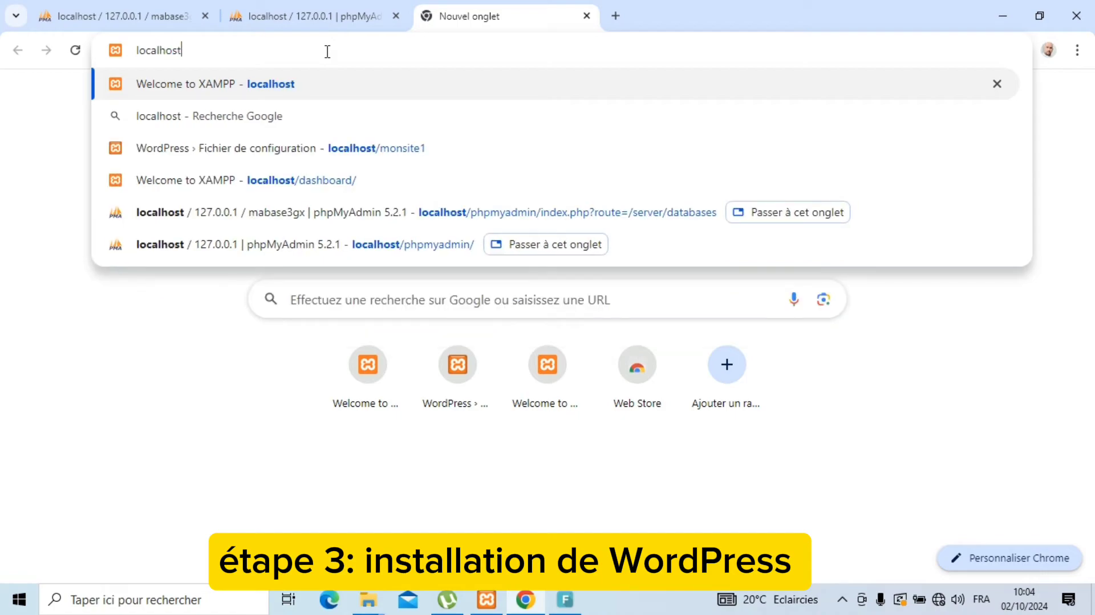
type("/monsite2")
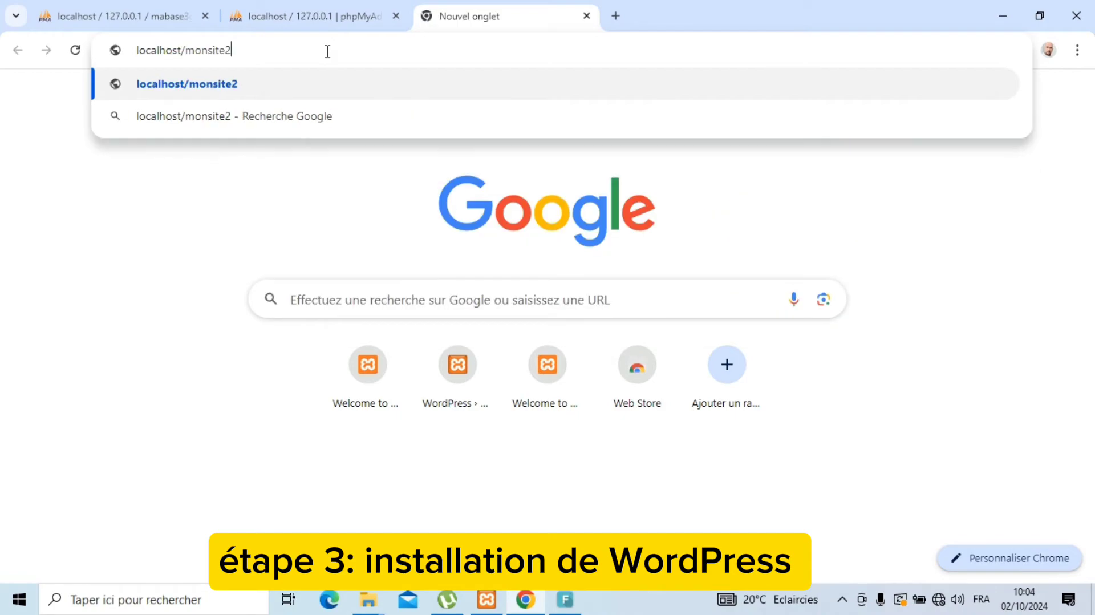
key("Return")
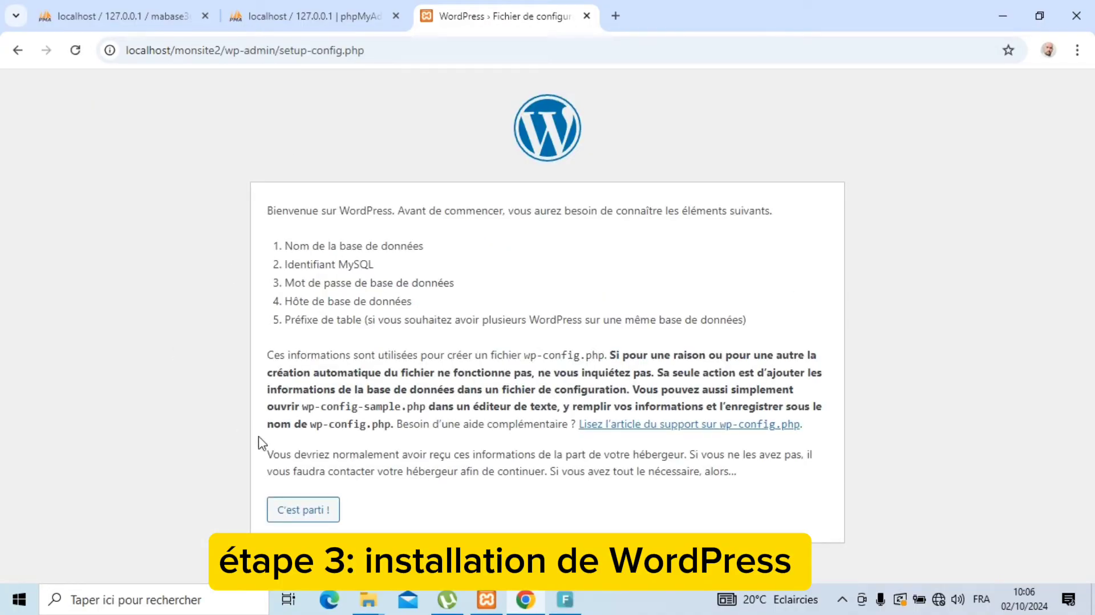
Step: Submit the WordPress database form with database mabase3gx and MySQL user root
left_click(293, 513)
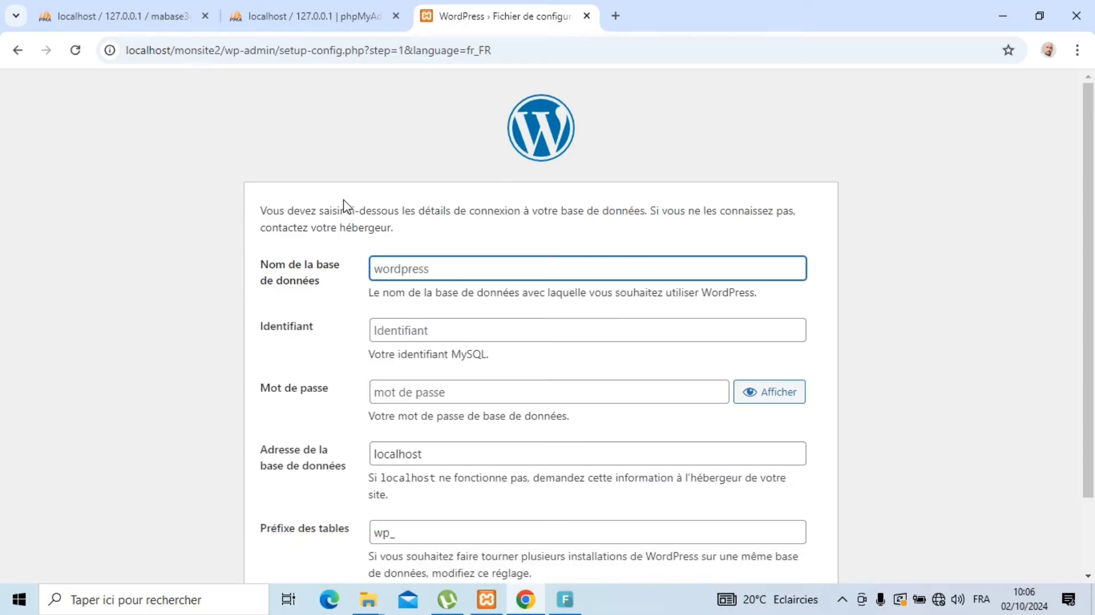
left_click(130, 19)
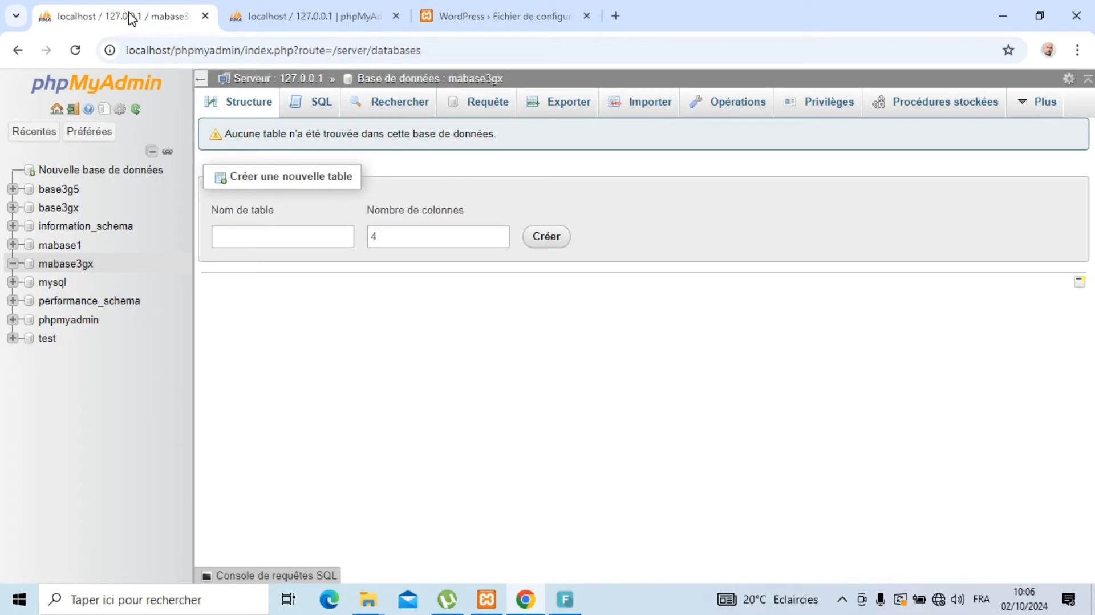
left_click(473, 14)
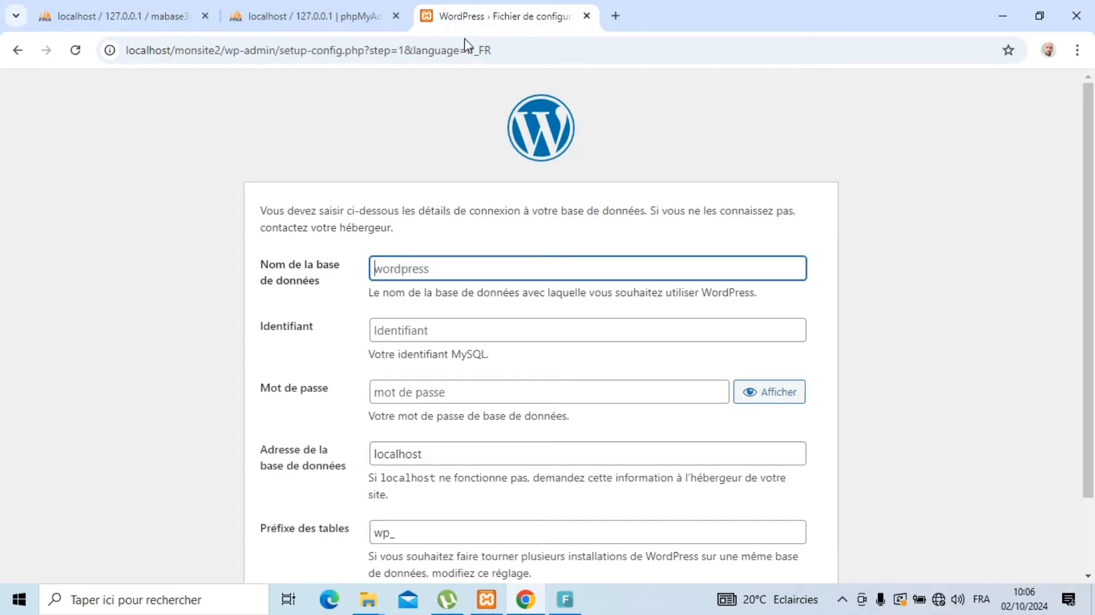
type("m")
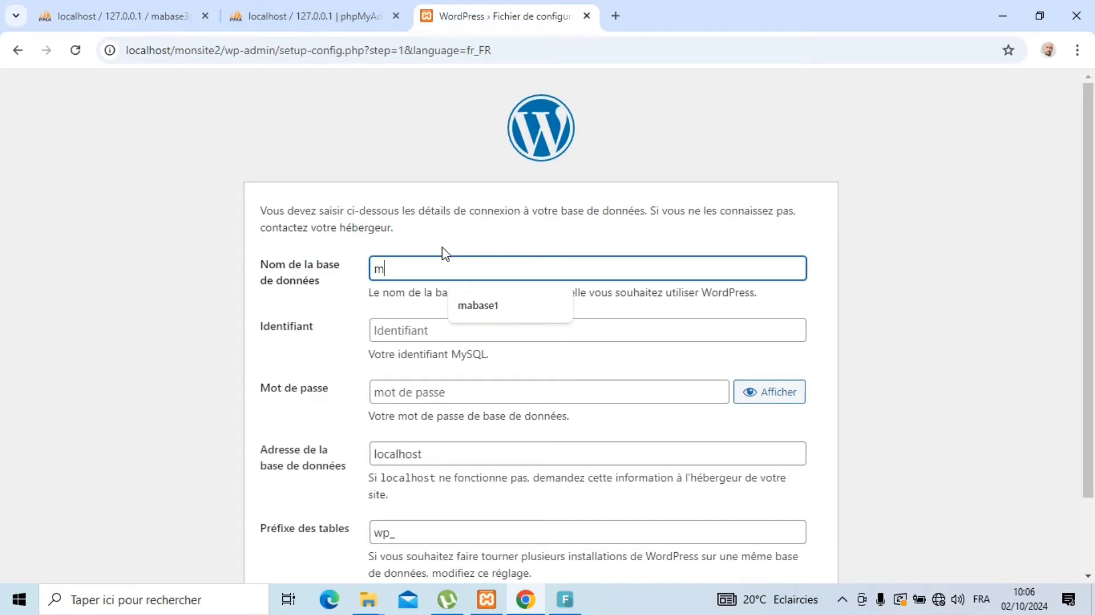
type("abase3gx")
left_click(418, 330)
type("r")
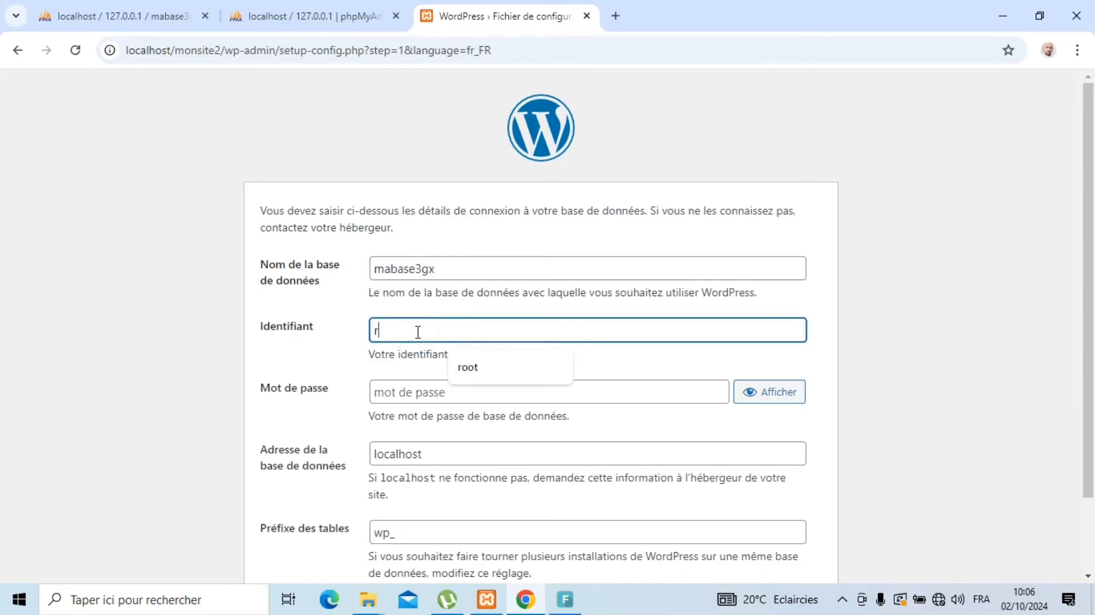
type("oot")
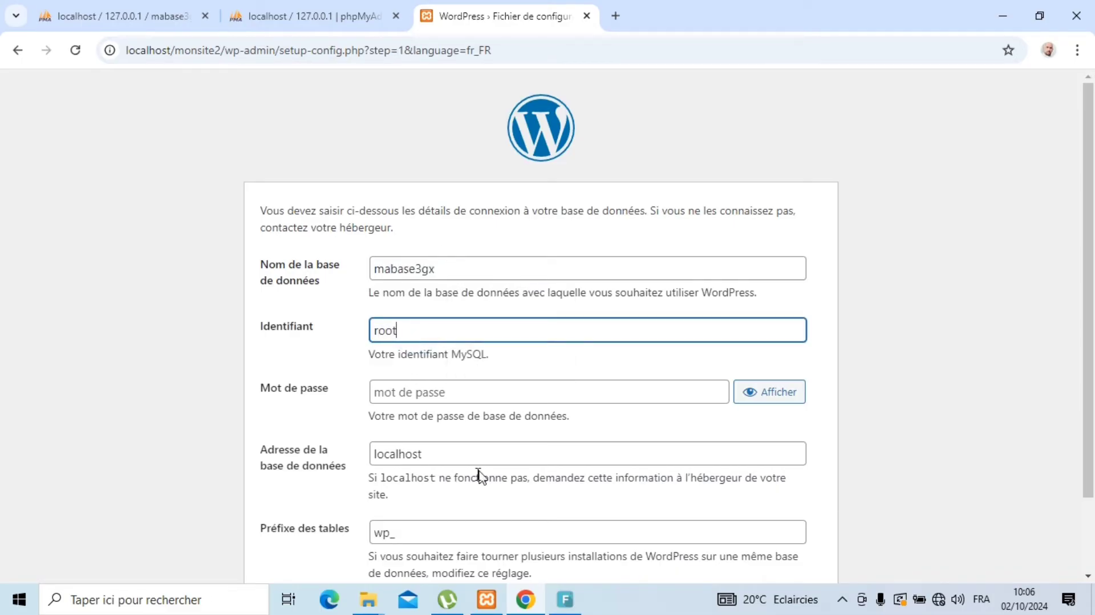
scroll(1089, 228, "down", 2)
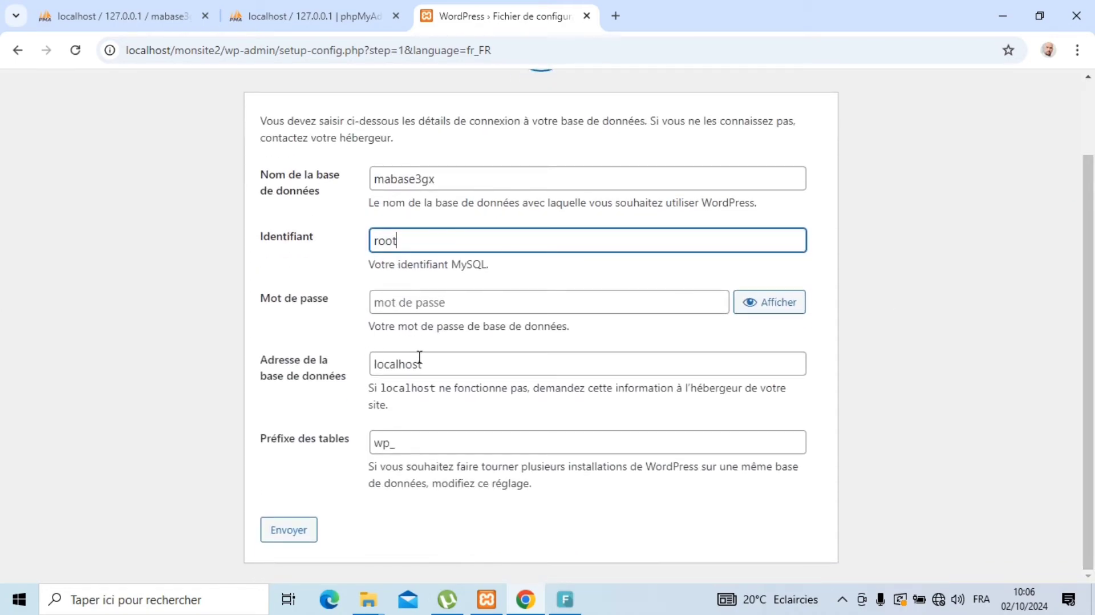
left_click(280, 534)
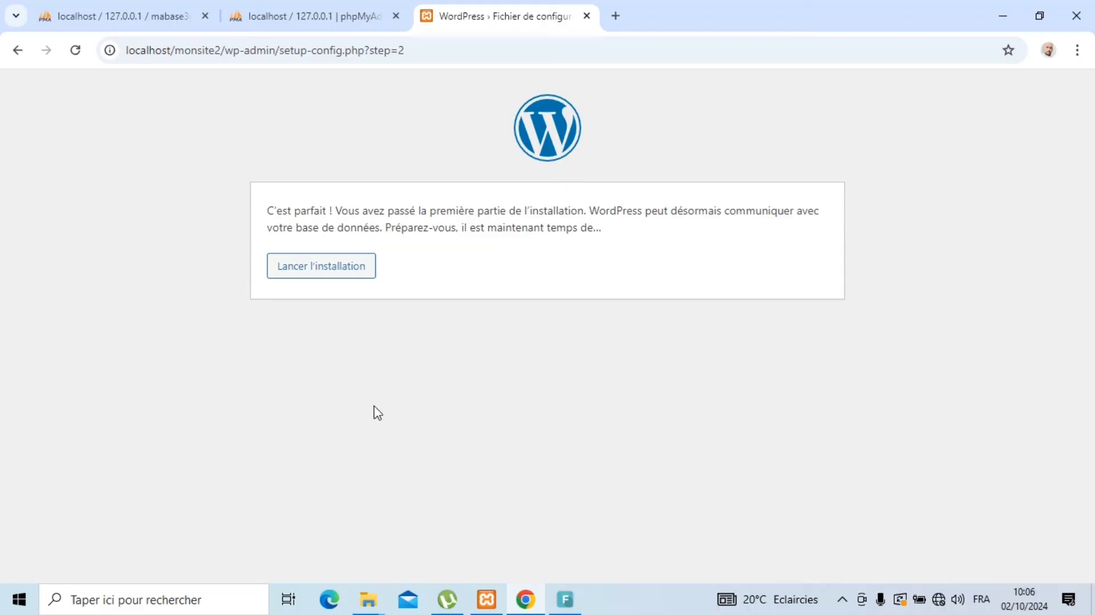
Step: Start installation and enter site title 'Un site de formation pour apprendre Wordpress', username admin, and a password
left_click(336, 272)
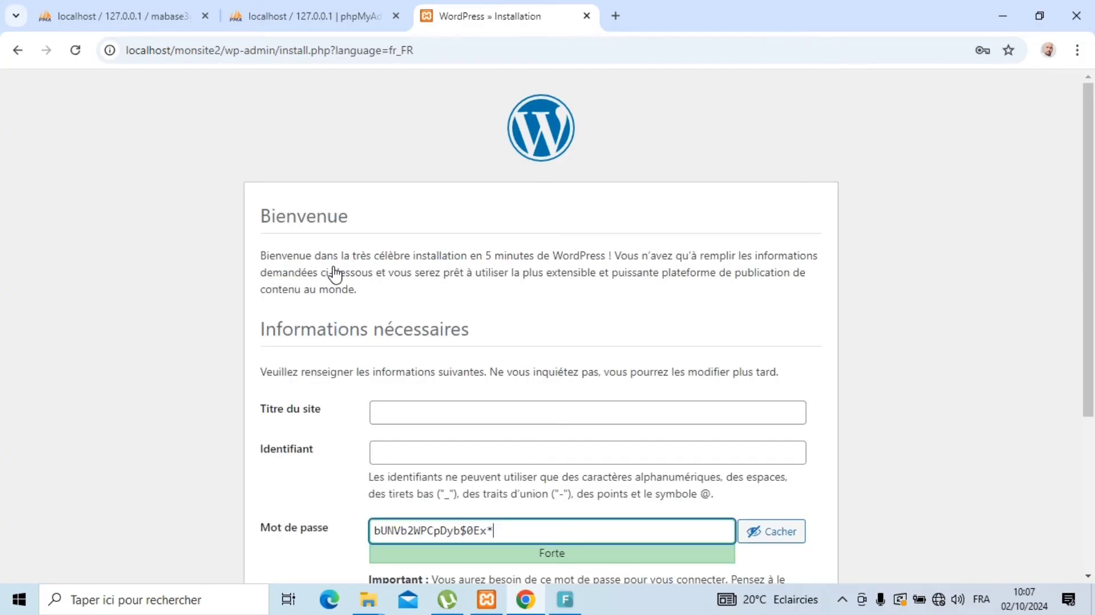
left_click(469, 420)
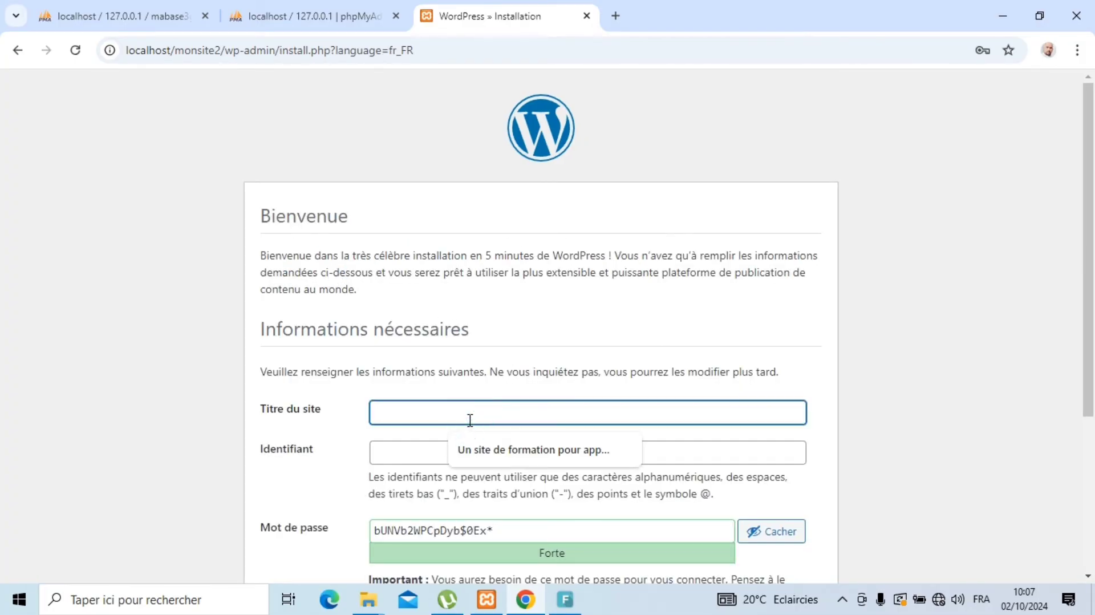
left_click(504, 448)
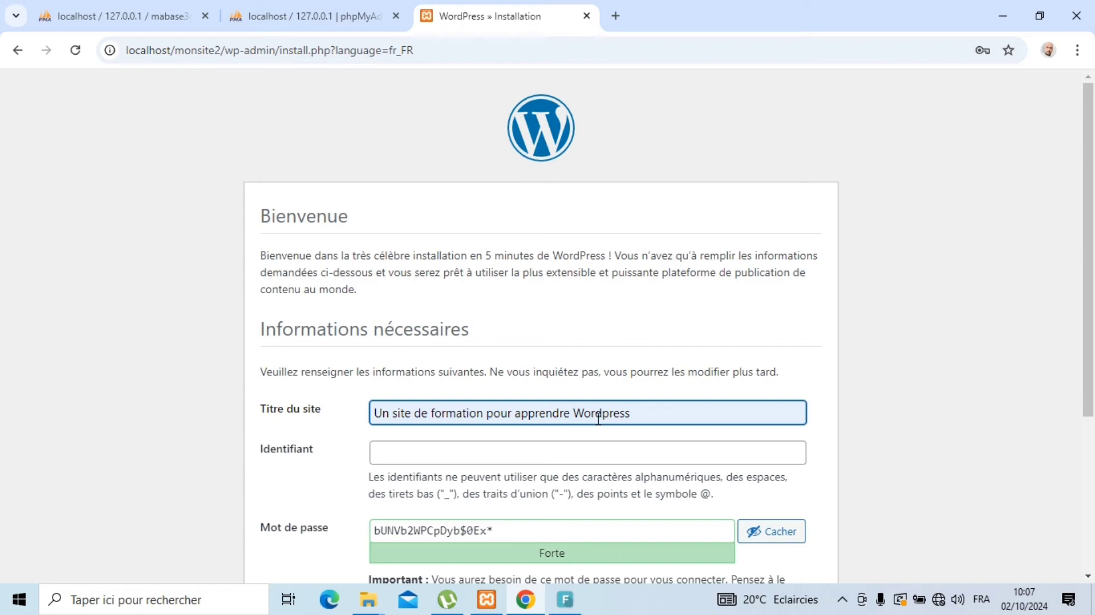
left_click(485, 459)
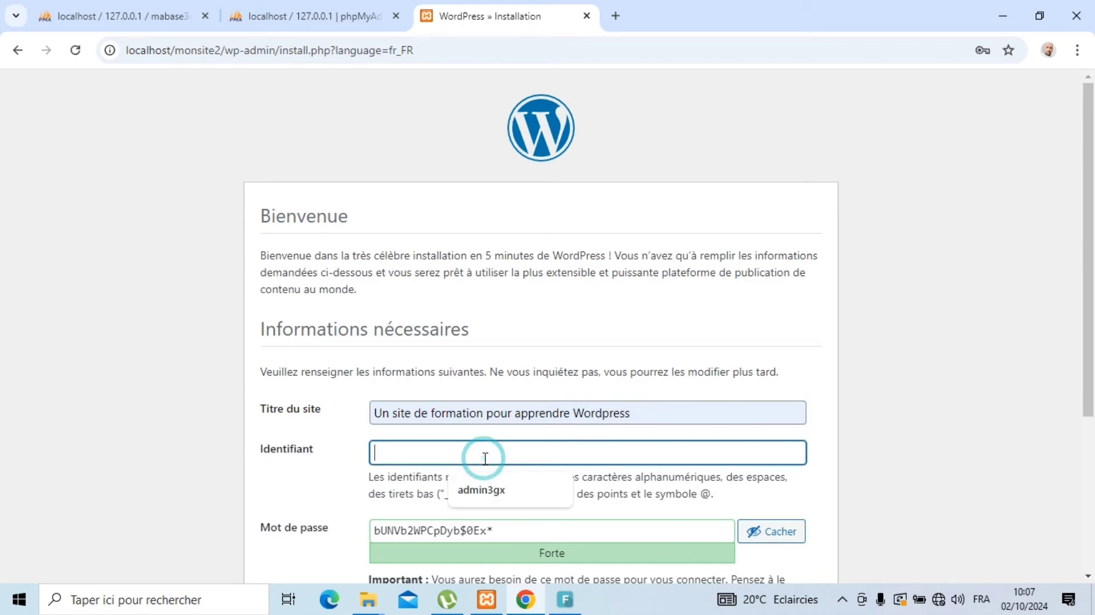
type("admin")
key("Tab")
type("a")
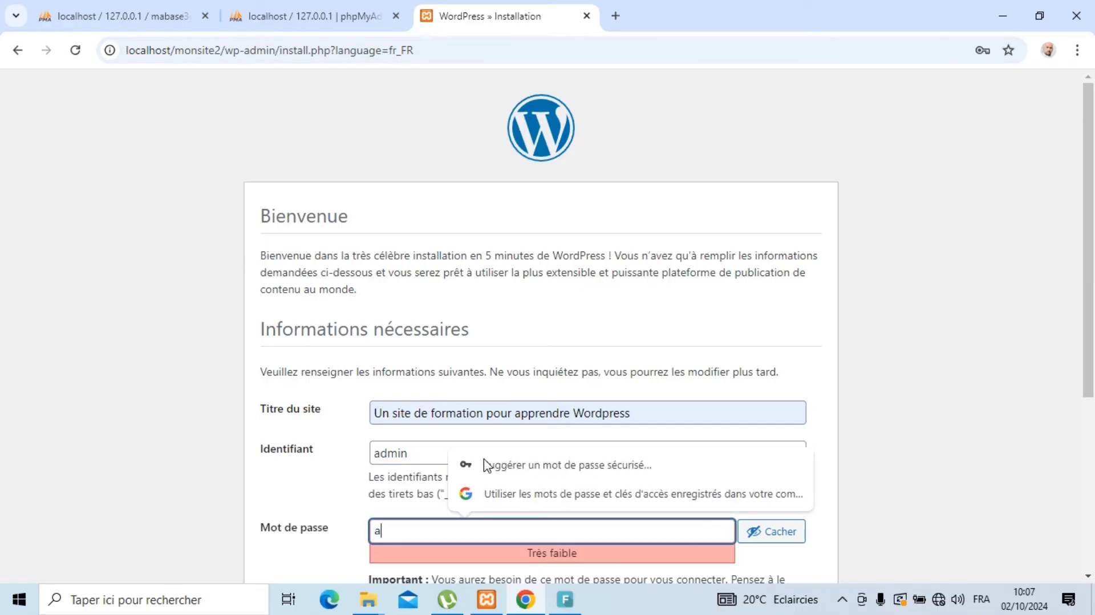
type("dmib")
type("n")
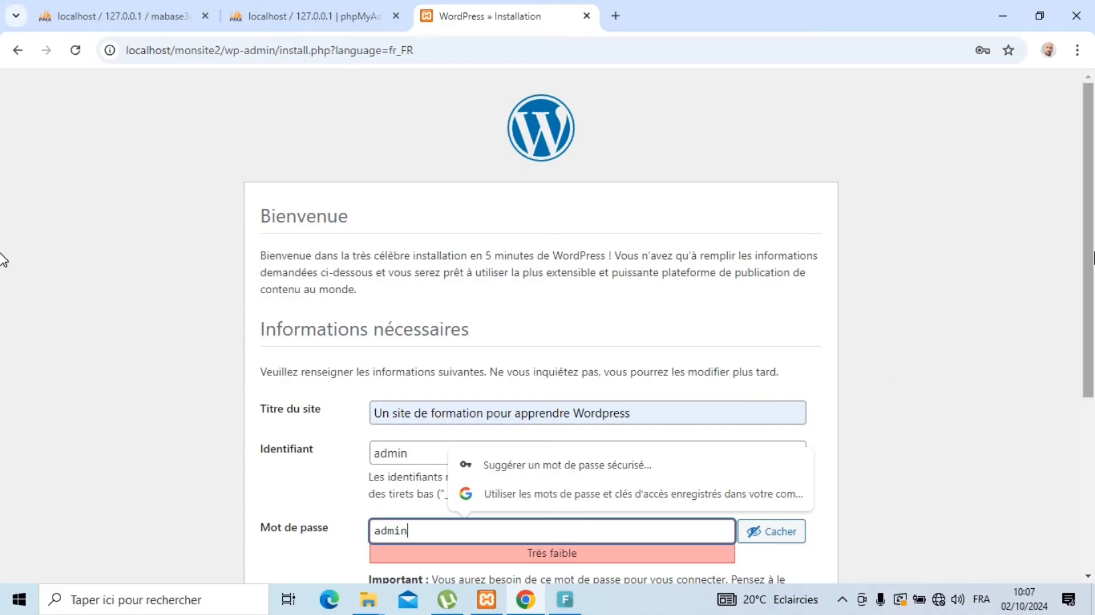
Step: Confirm the weak password, fill in the admin e-mail, and discourage search engine indexing
left_click_drag(1082, 251, 1084, 374)
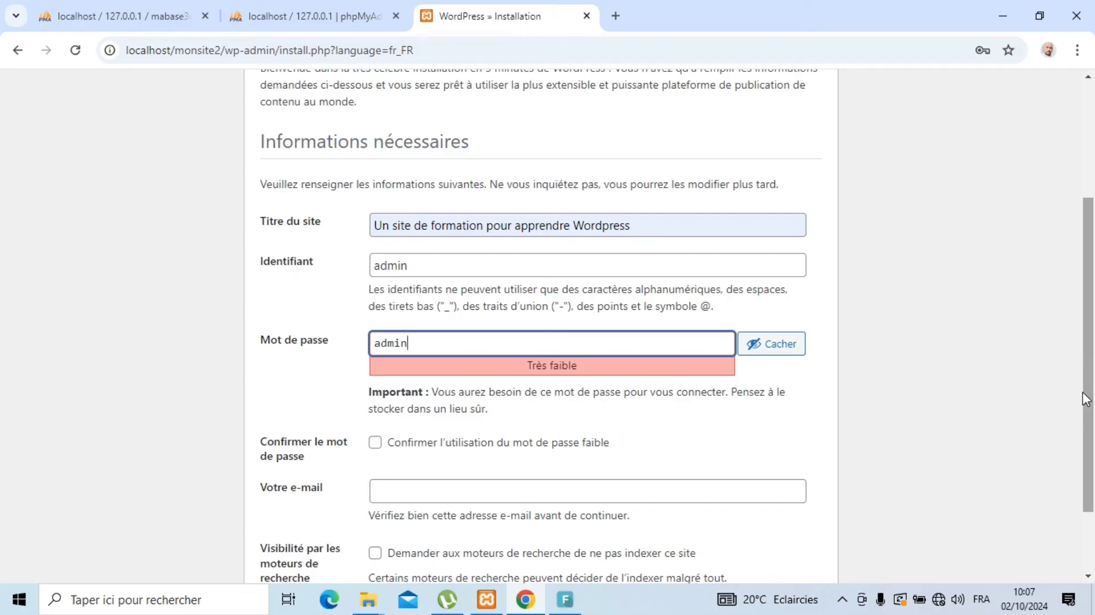
left_click_drag(1088, 391, 1089, 494)
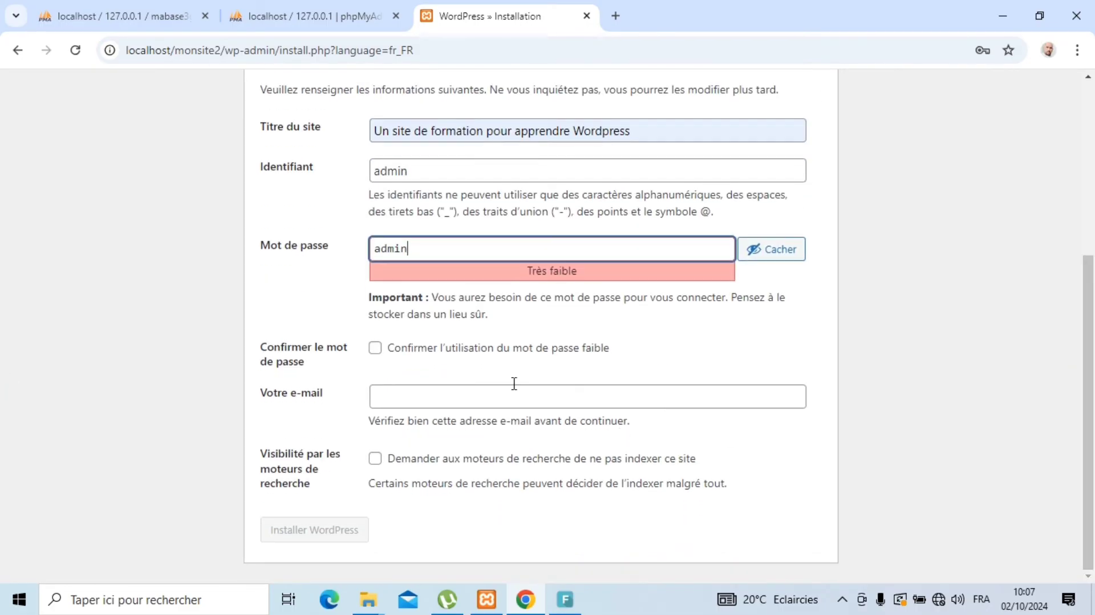
left_click(375, 349)
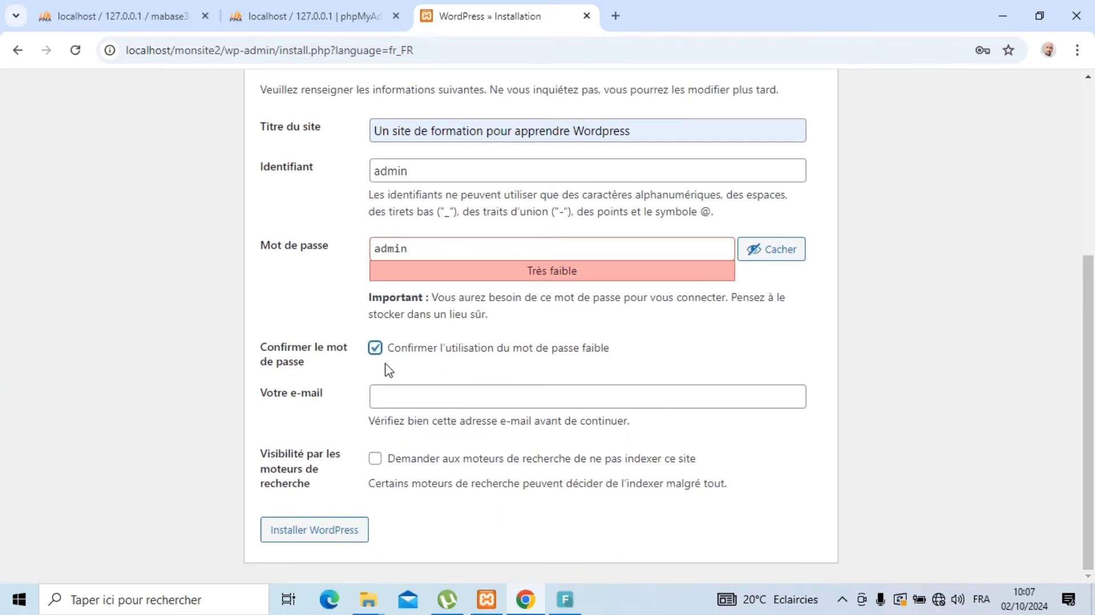
left_click(390, 396)
left_click(456, 435)
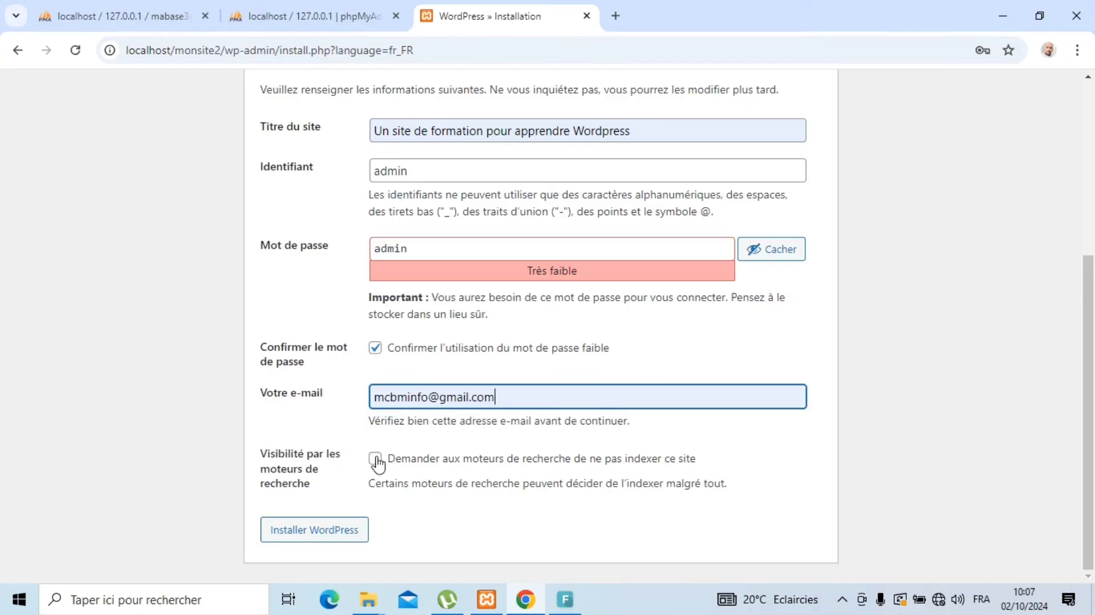
left_click(375, 460)
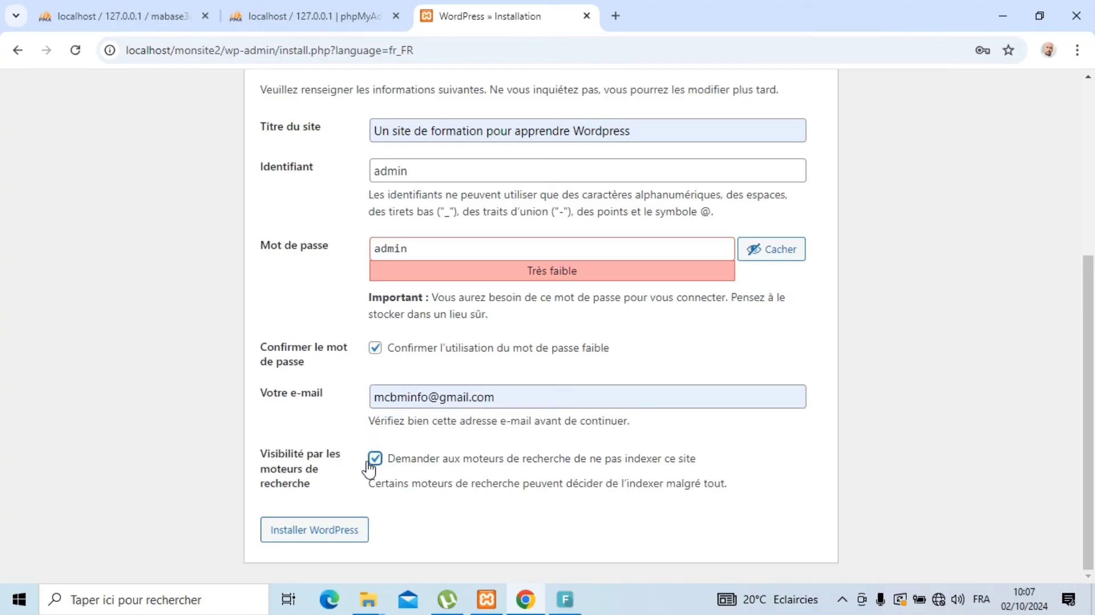
Step: Install WordPress, decline Chrome's offer to save the password, and go to the login page
left_click(317, 532)
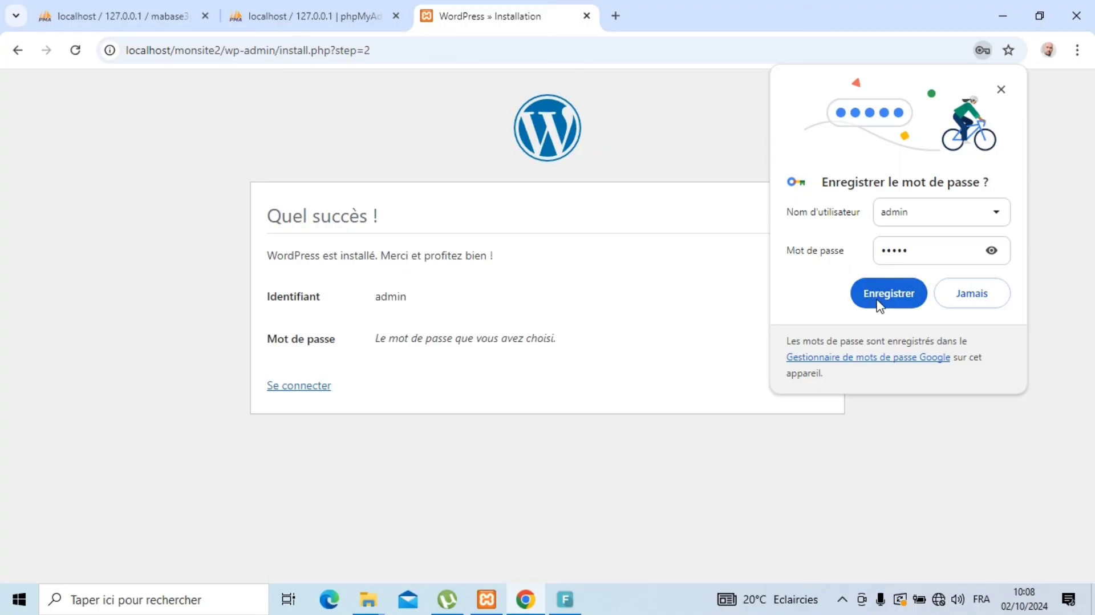
left_click(968, 296)
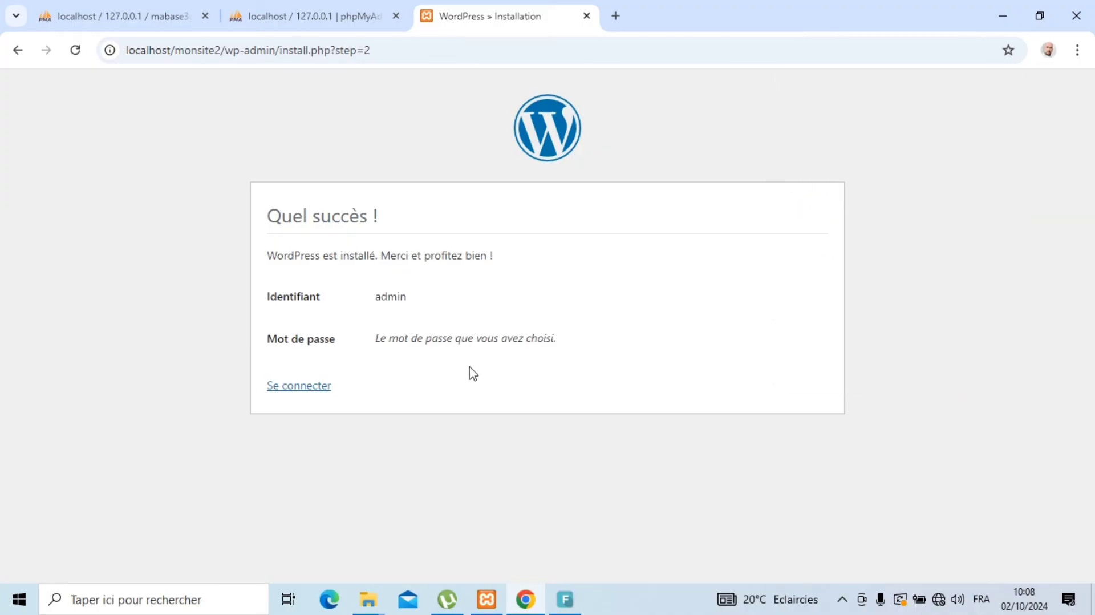
left_click(285, 392)
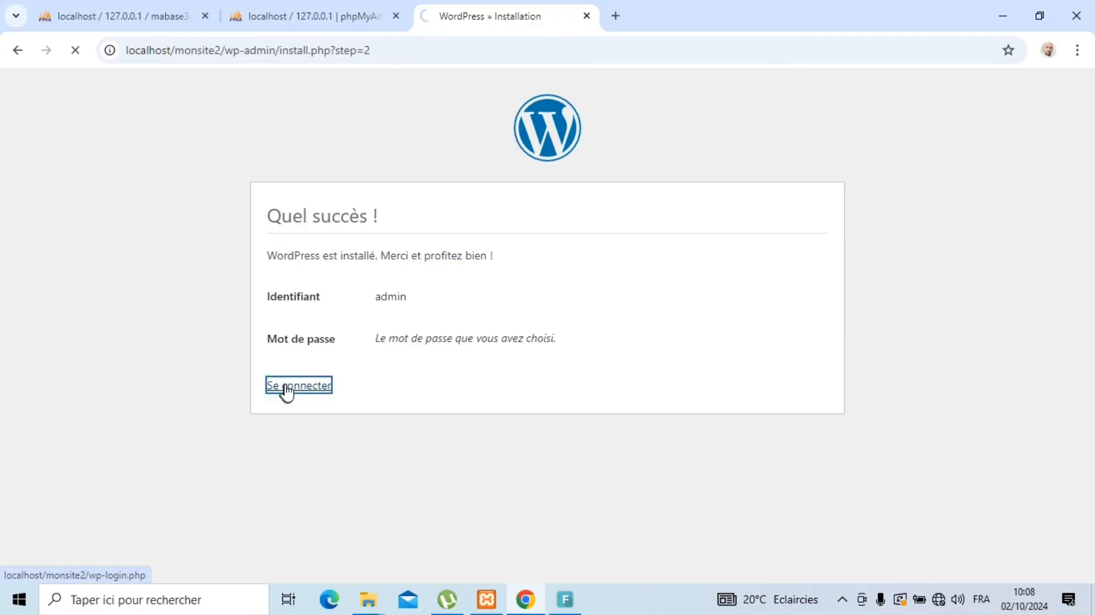
Step: Sign in on wp-login.php as user 'admin' with the account password
left_click(462, 262)
type("a")
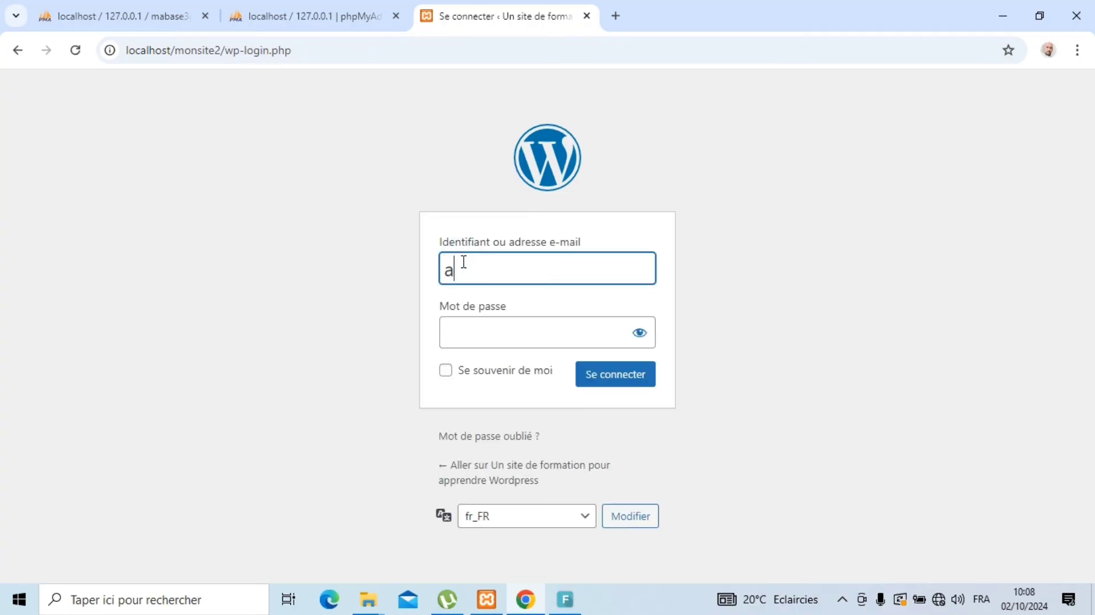
type("dmin")
key("Tab")
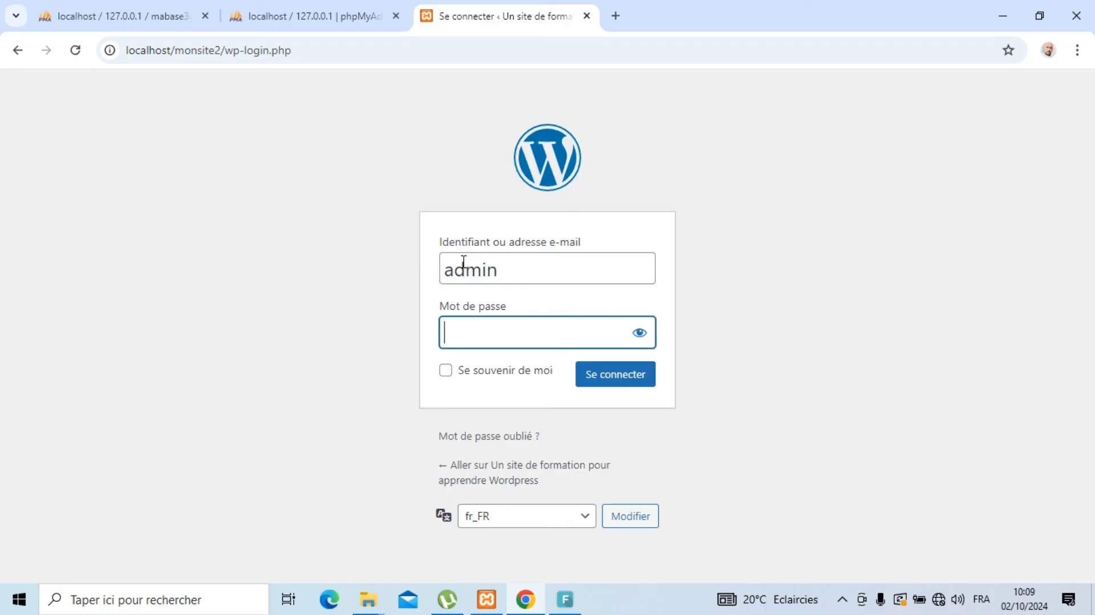
type("admin")
left_click(610, 383)
left_click(610, 383)
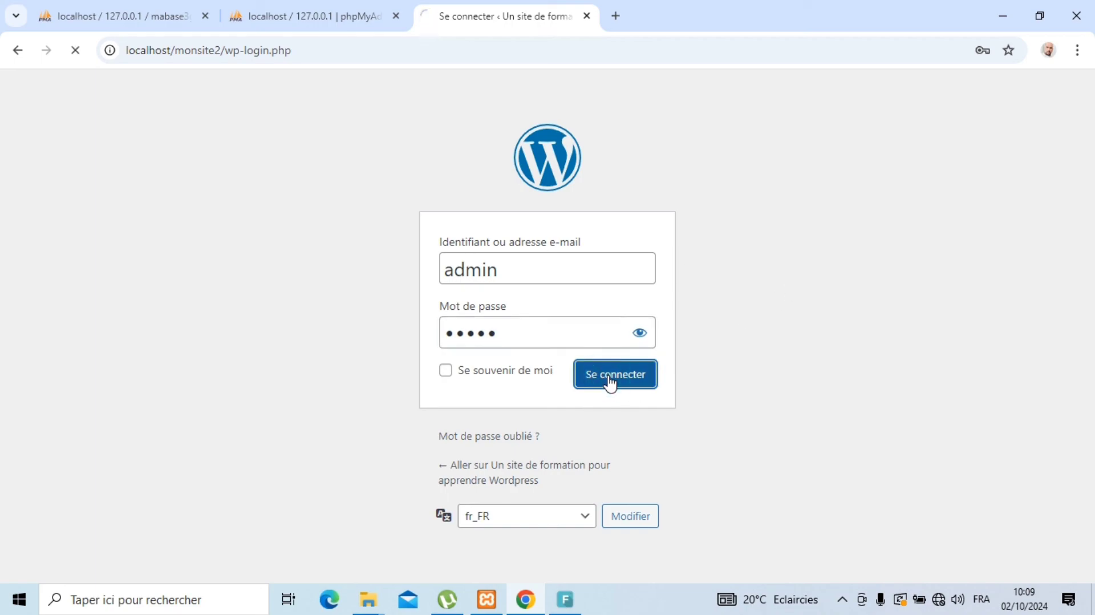